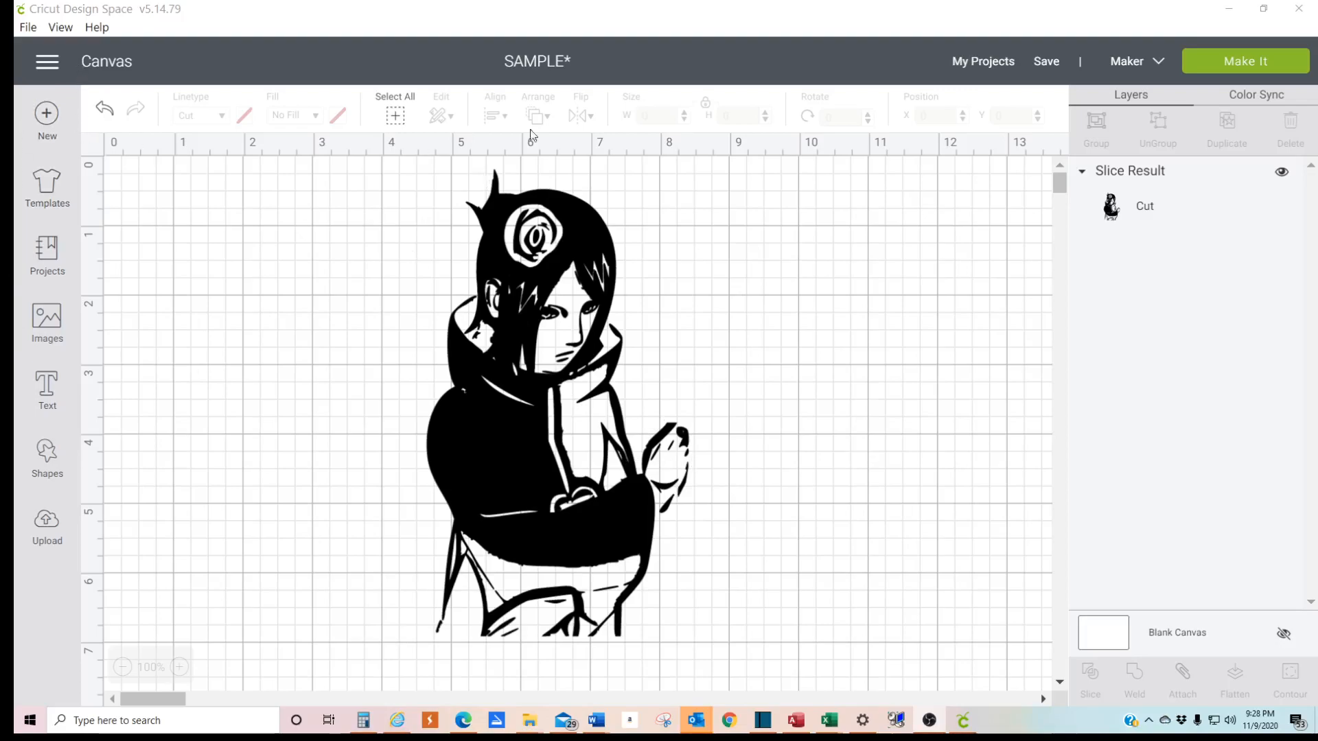
- Open the list of saved projects
left_click(999, 62)
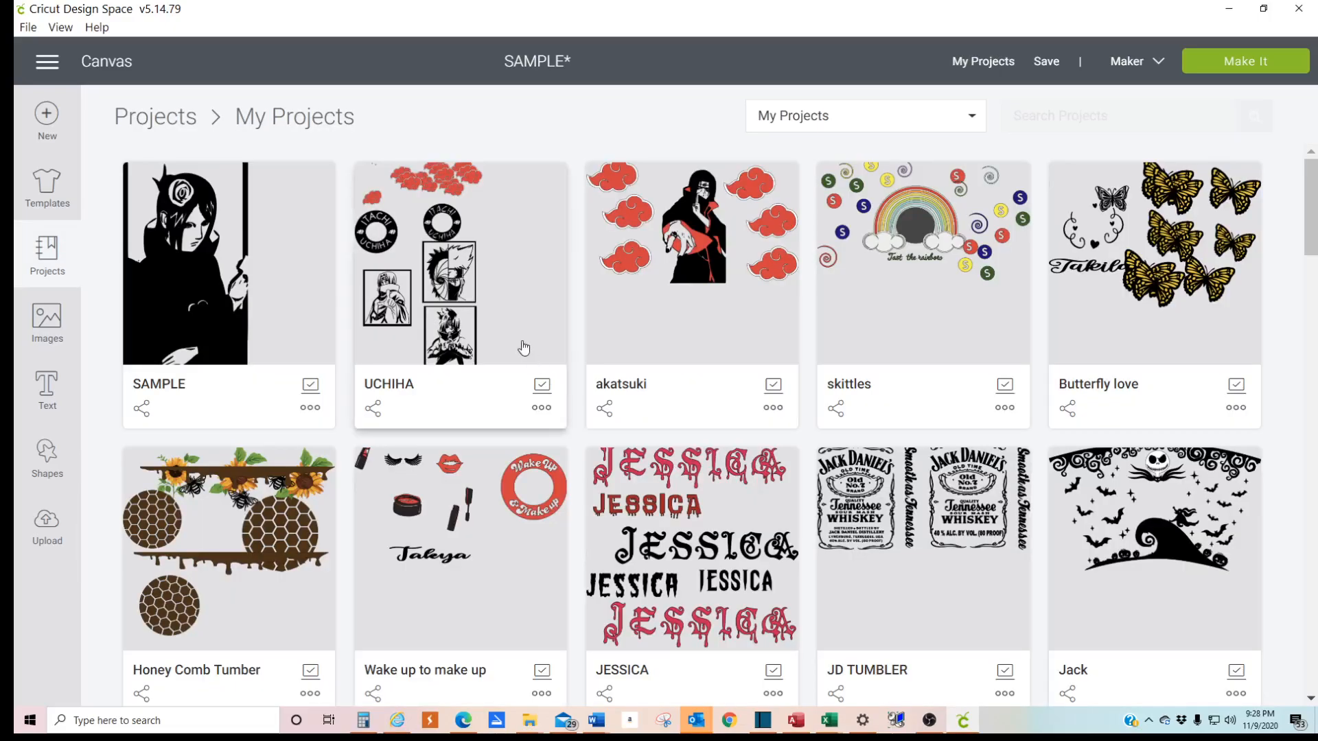
left_click(505, 306)
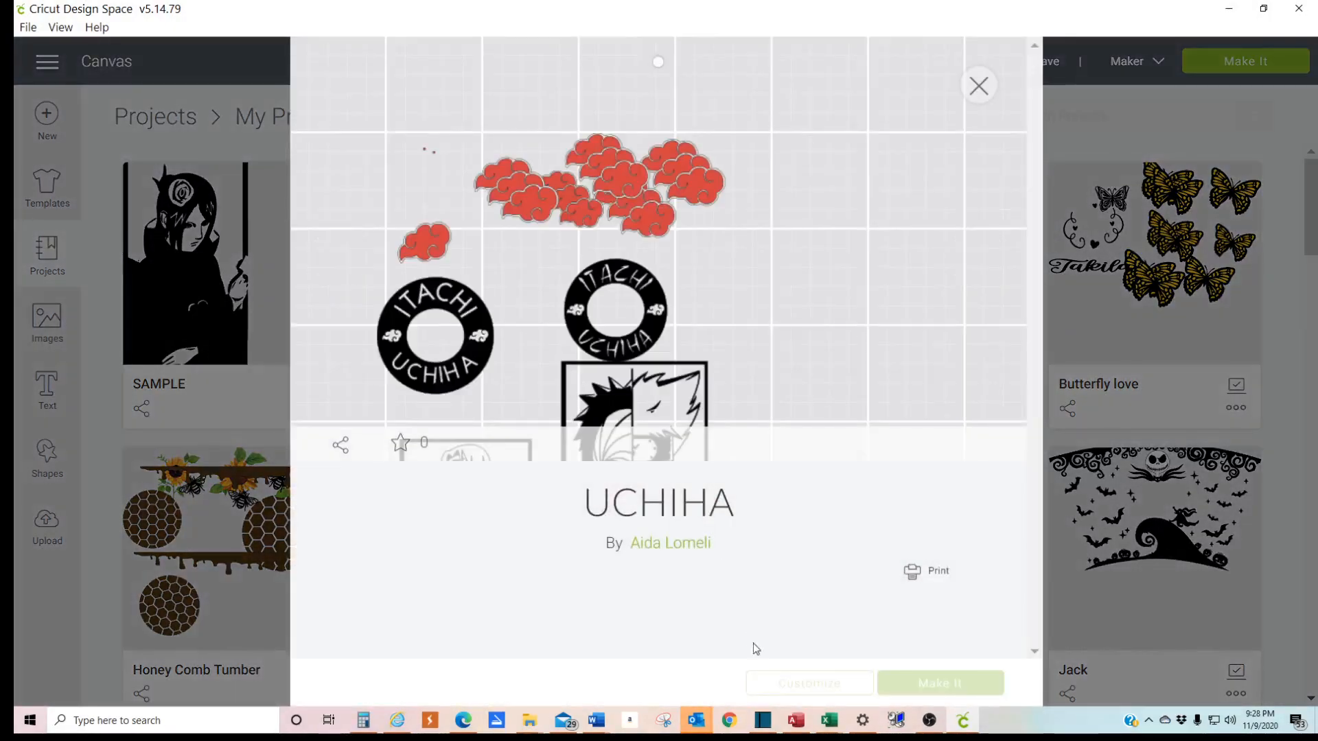
left_click(851, 688)
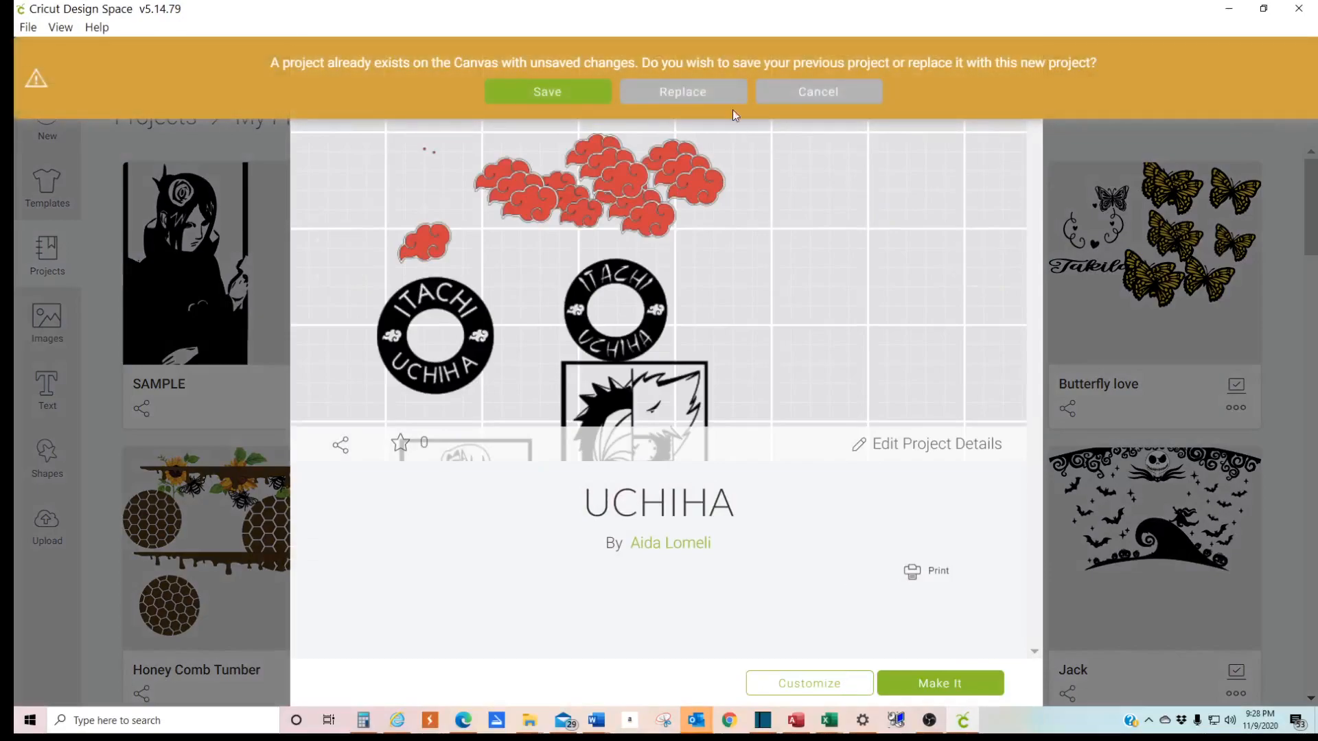
left_click(790, 96)
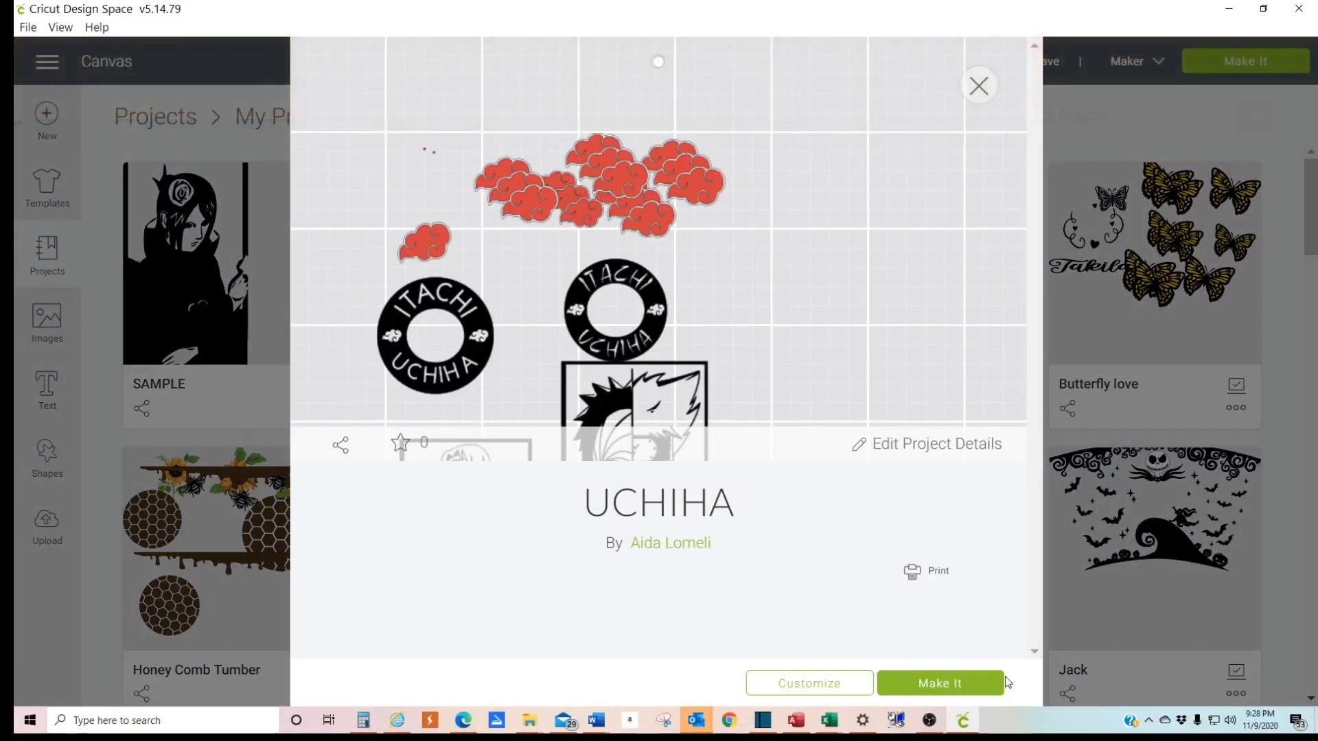
left_click(1208, 105)
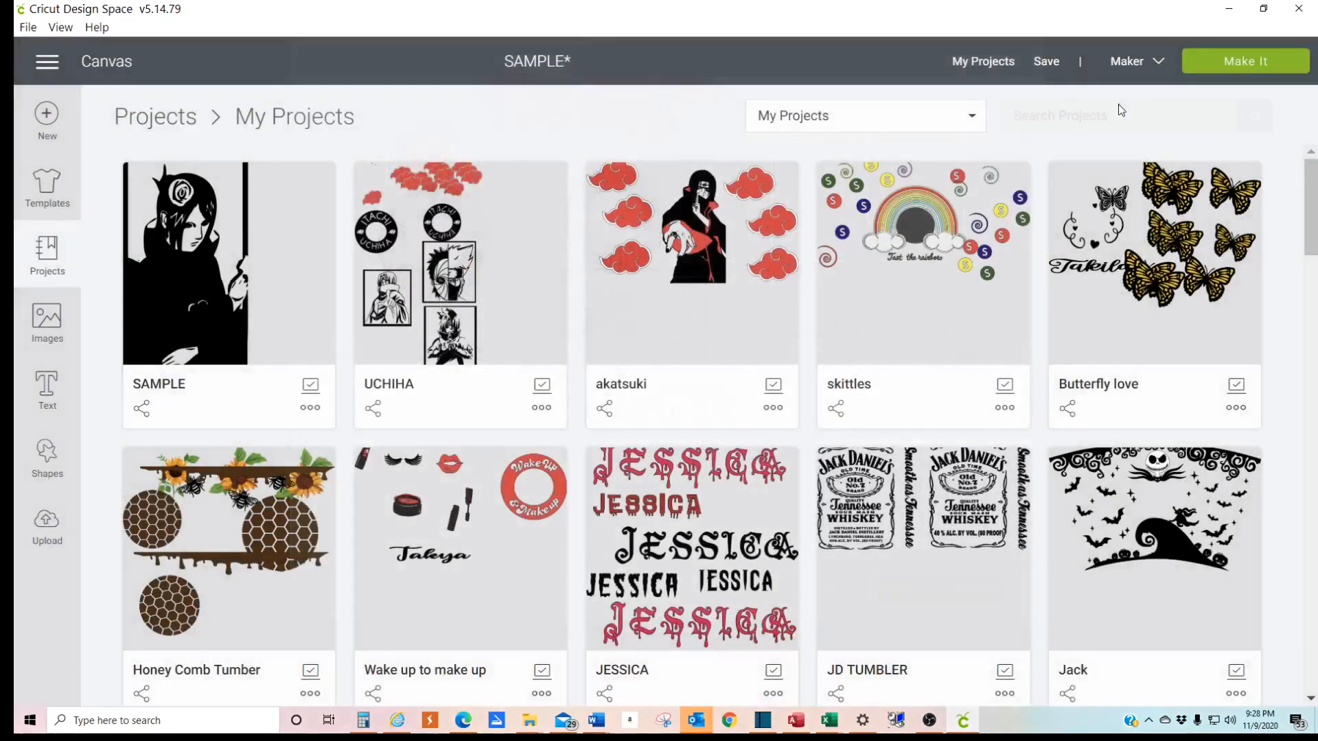
- Save the SAMPLE project and open the UCHIHA project on the canvas for customizing
left_click(1044, 61)
left_click(1062, 85)
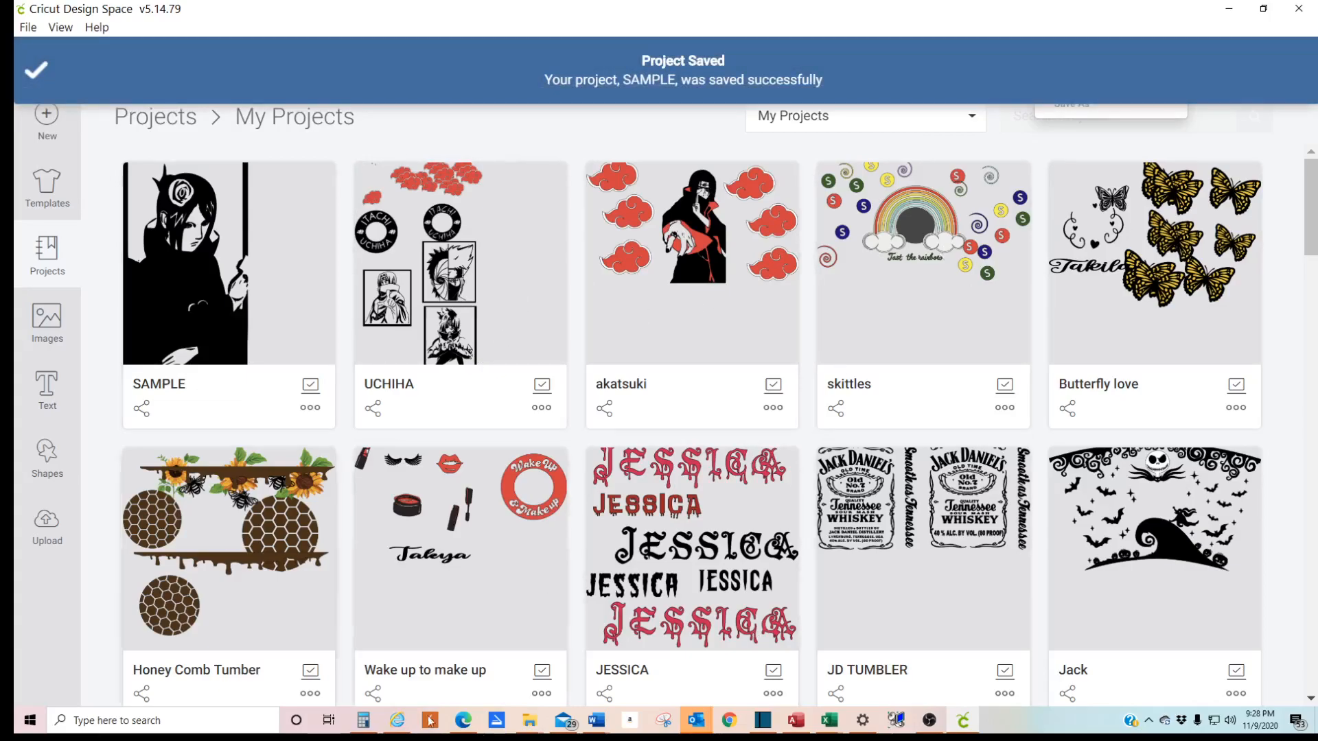
left_click(504, 235)
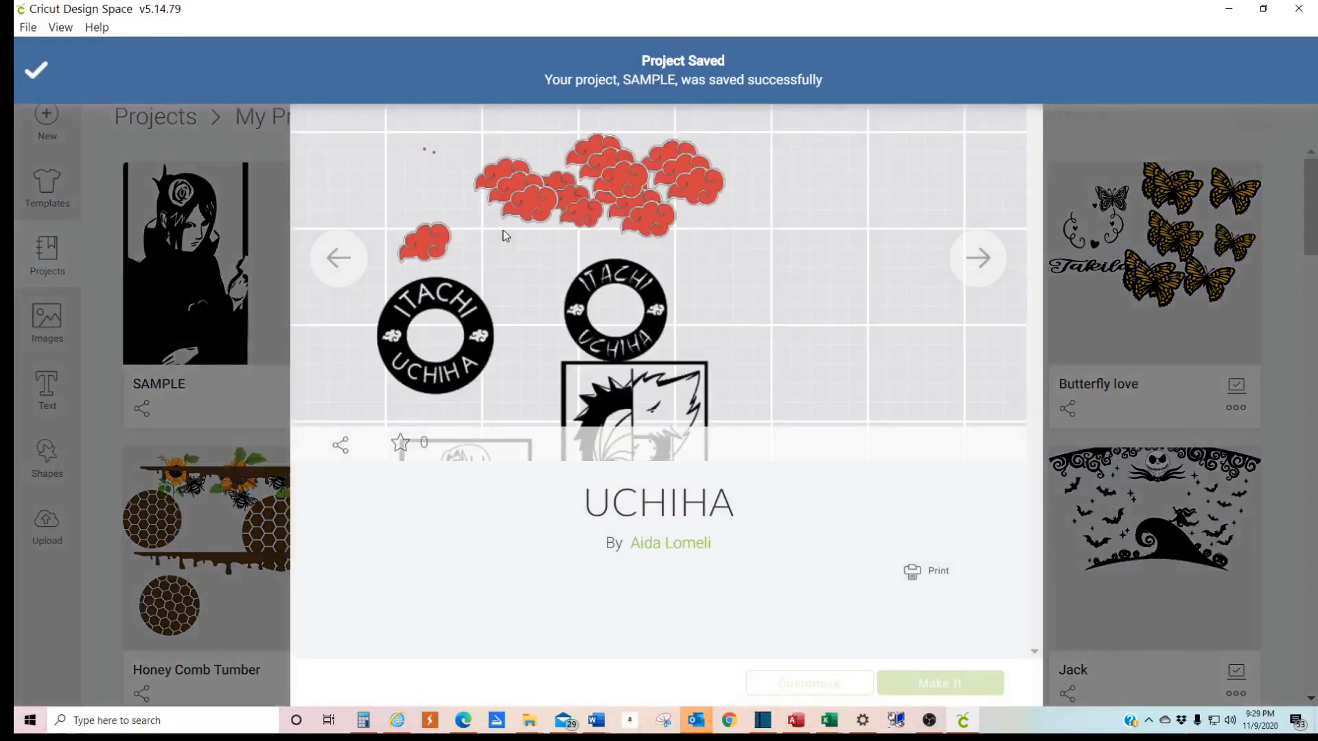
left_click(800, 687)
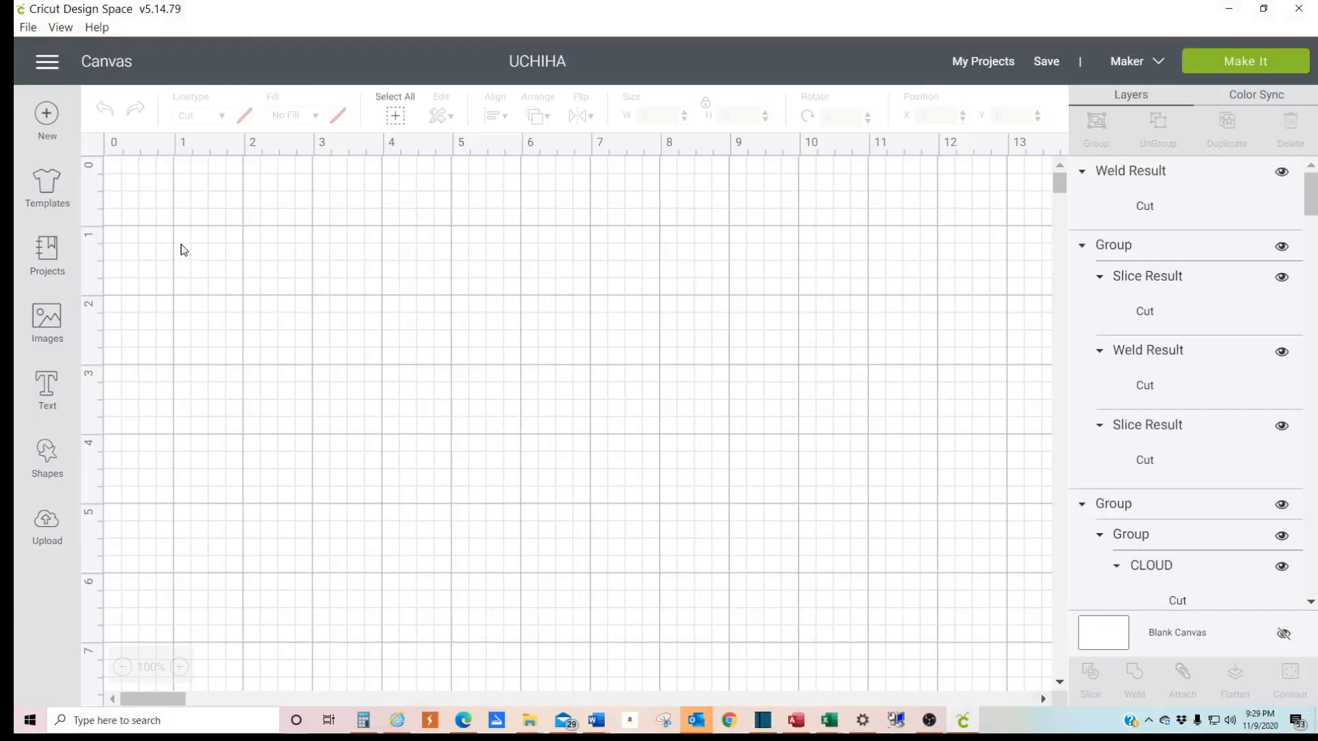
- Examine the framed character designs across the UCHIHA canvas
scroll(854, 462, "down", 12)
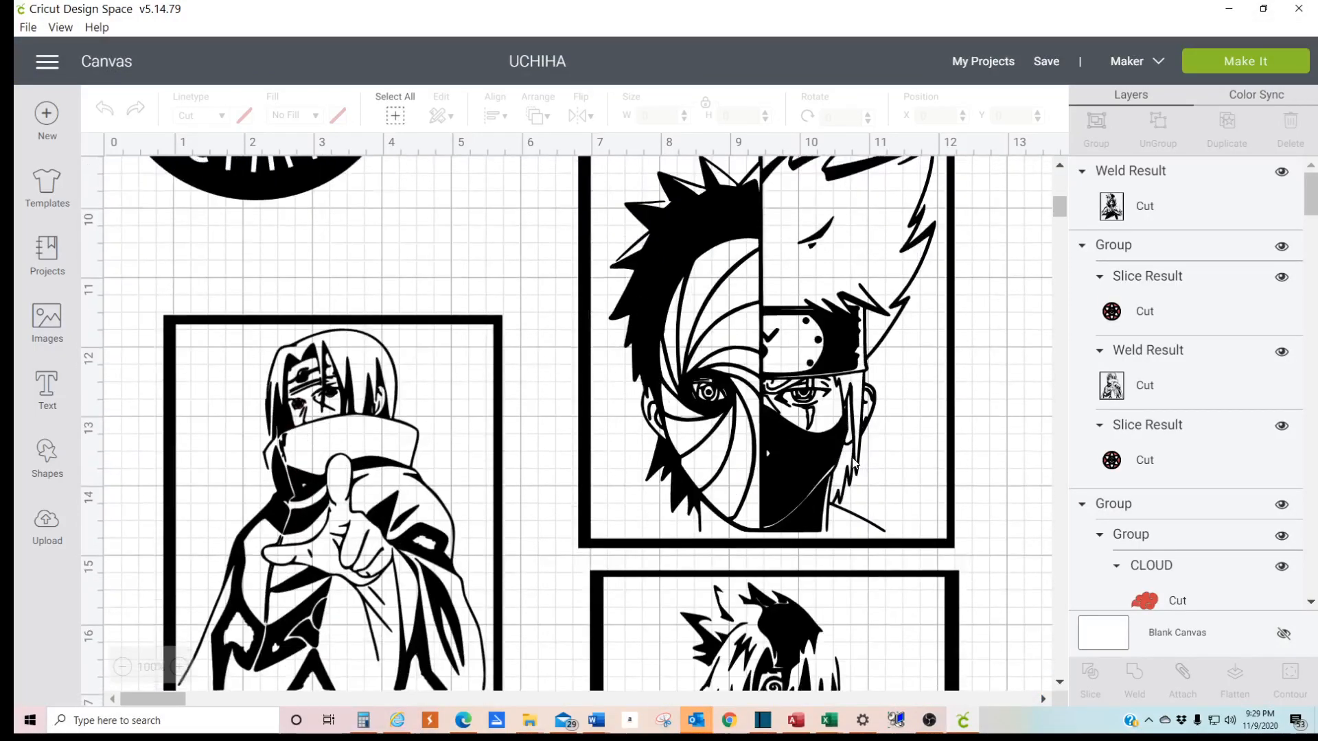
scroll(854, 462, "up", 4)
scroll(584, 465, "down", 4)
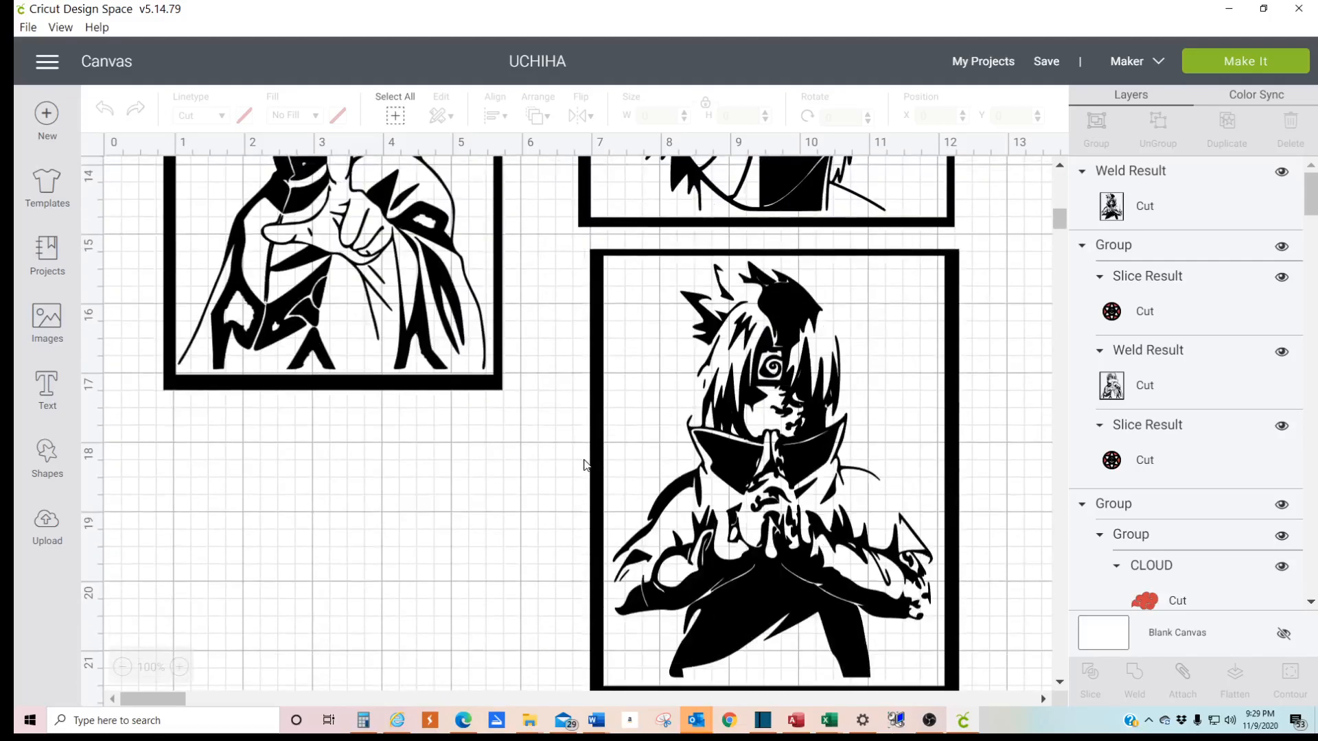
scroll(575, 409, "up", 4)
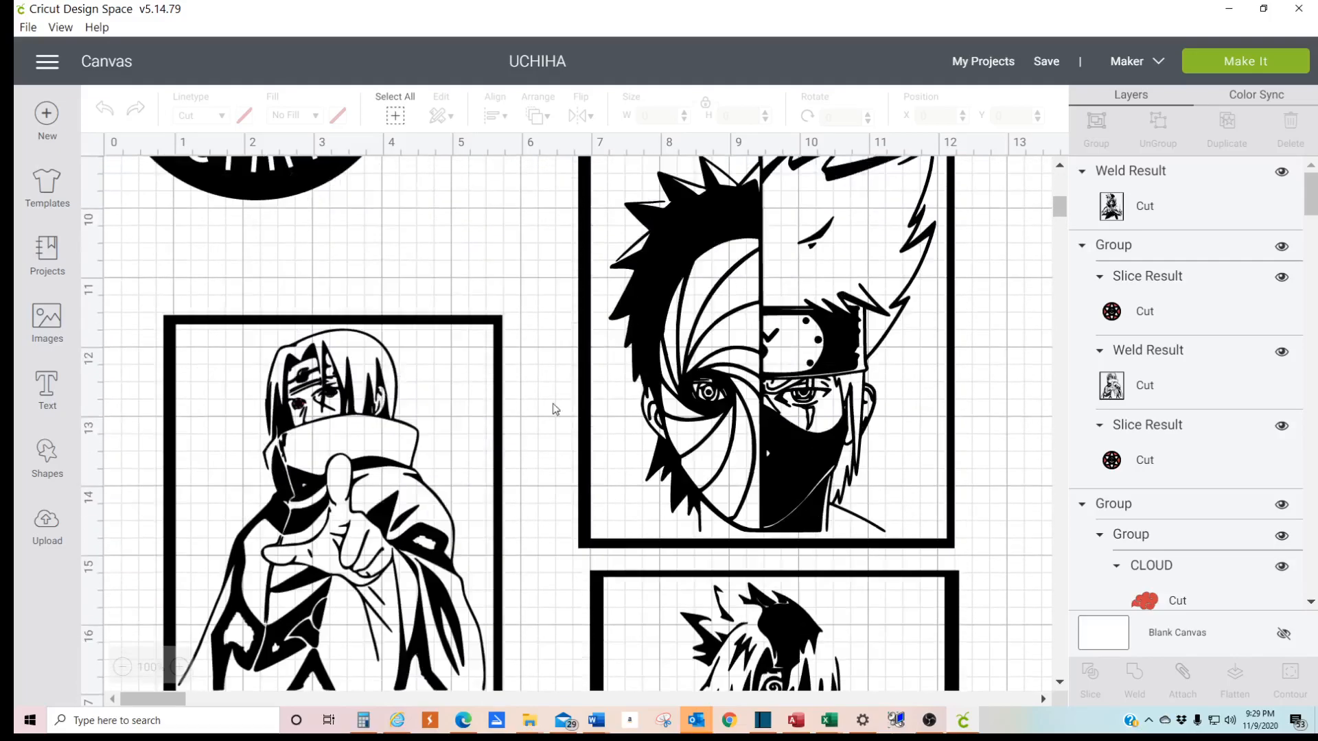
left_click(469, 395)
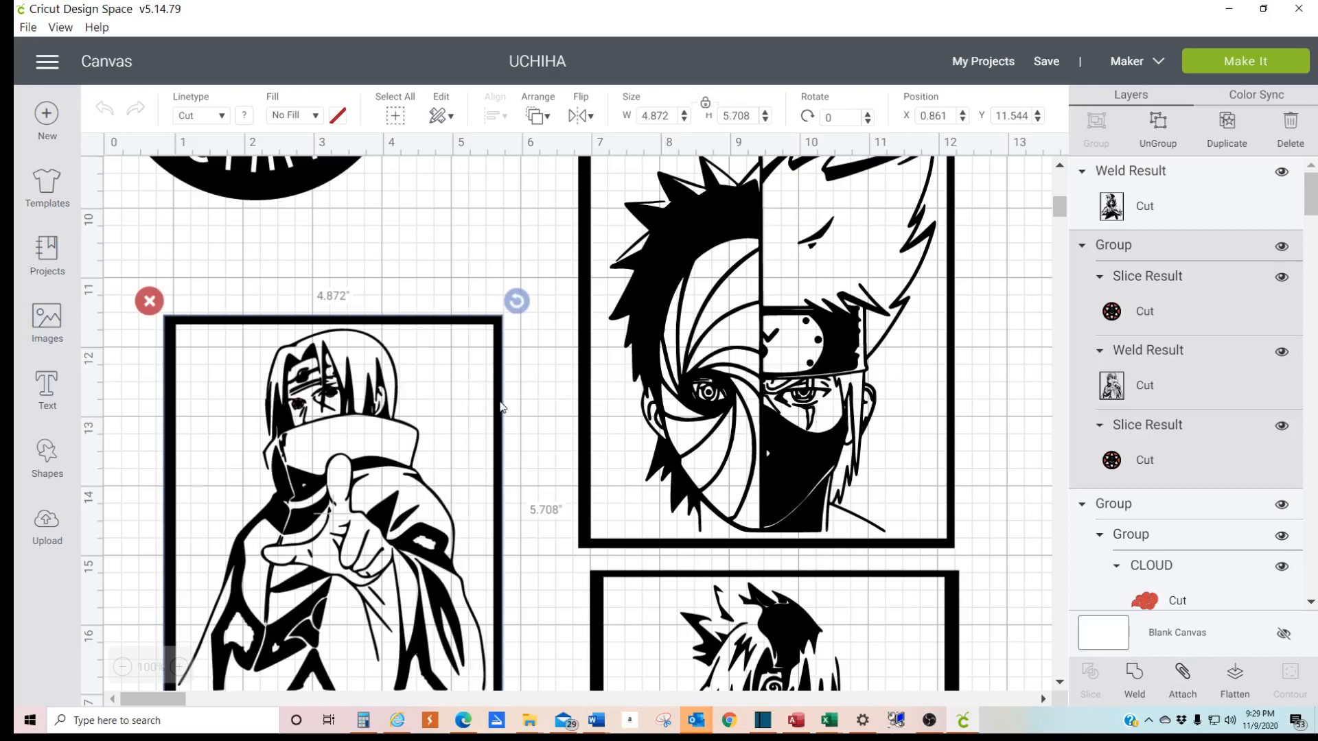
scroll(912, 467, "down", 8)
scroll(910, 466, "up", 4)
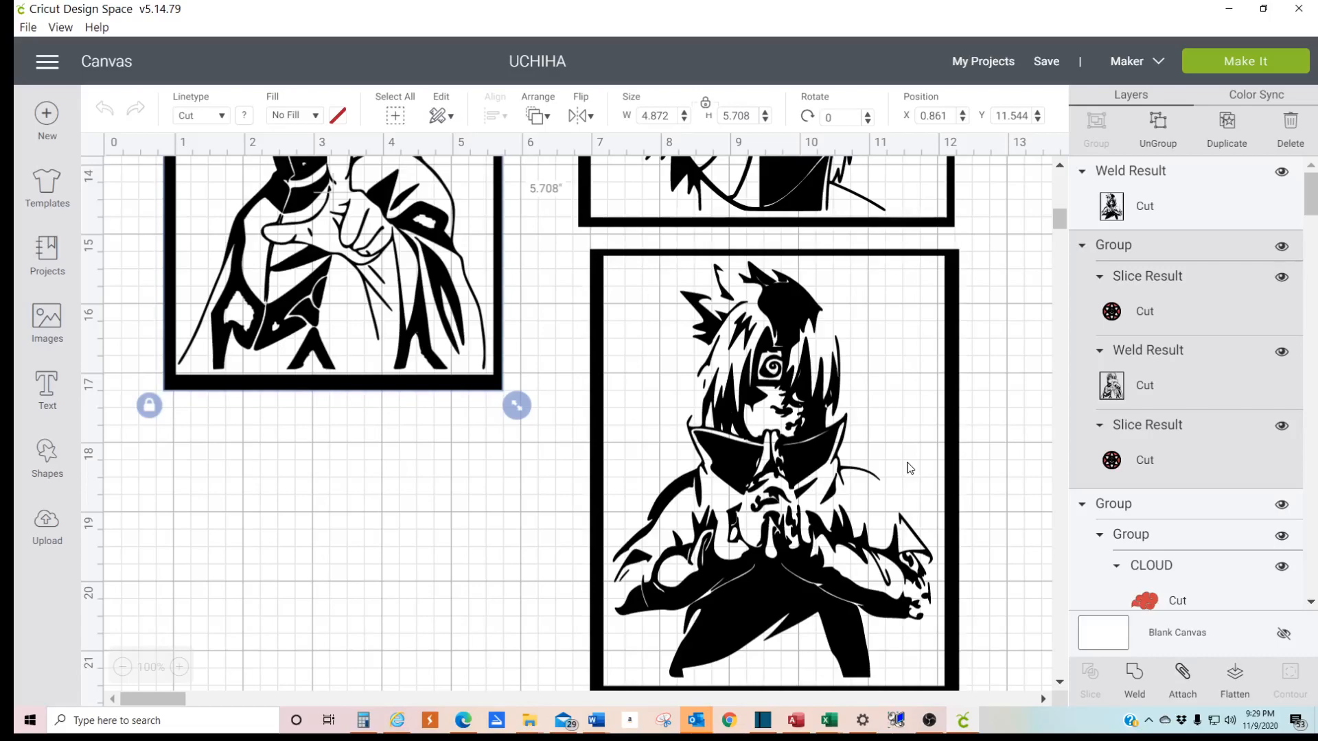
scroll(374, 289, "down", 5)
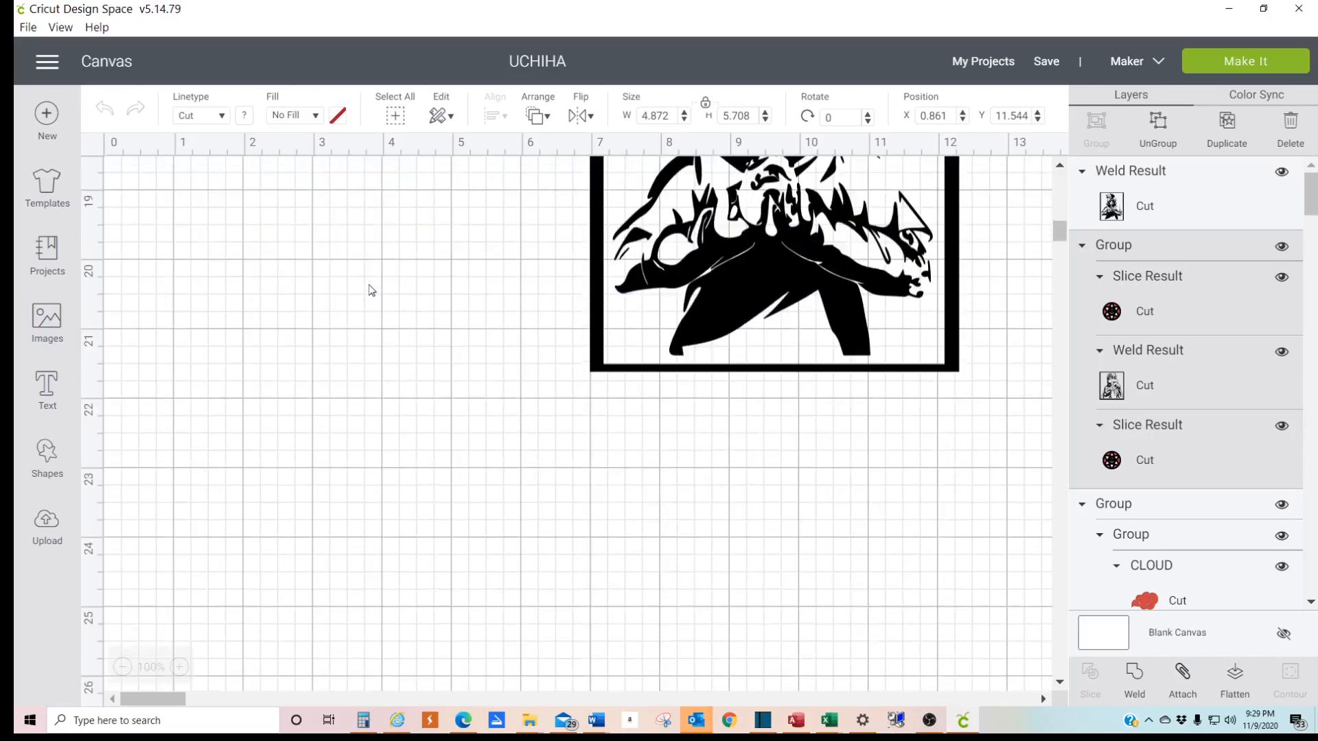
scroll(371, 290, "up", 9)
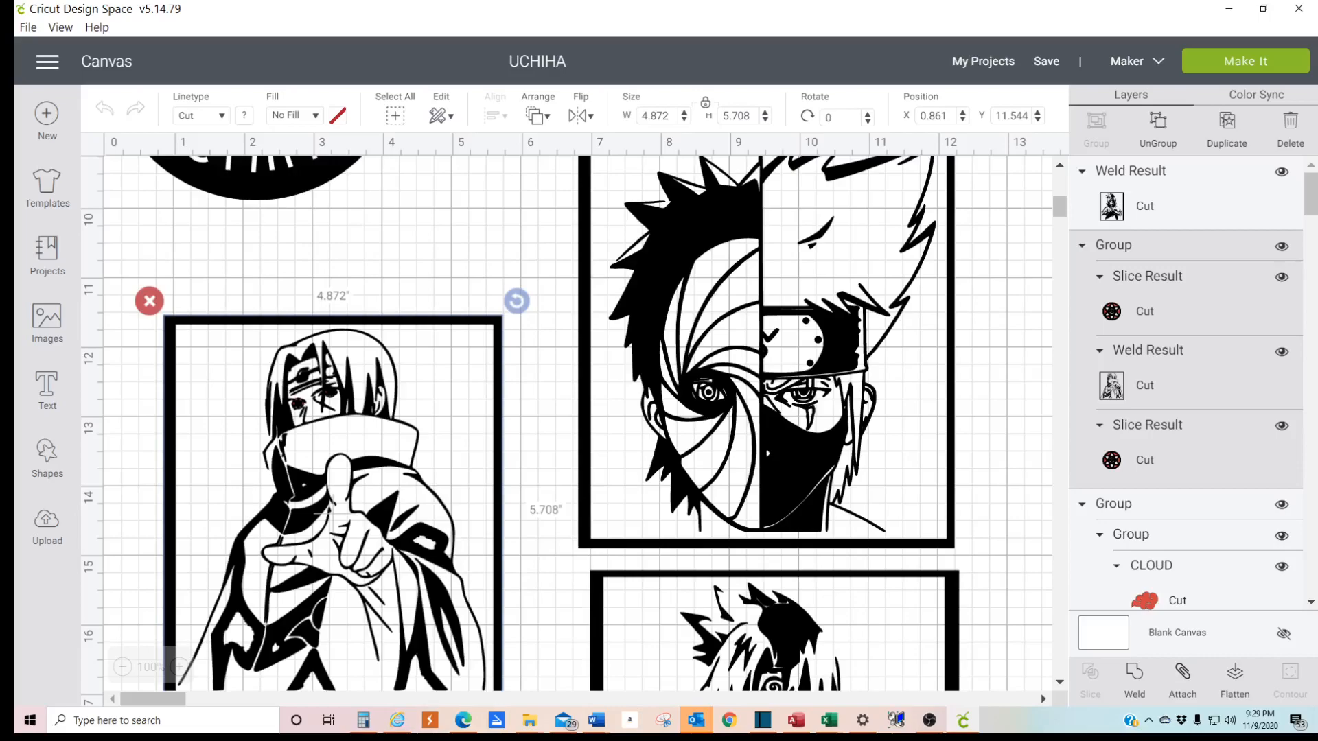
key("alt+Tab")
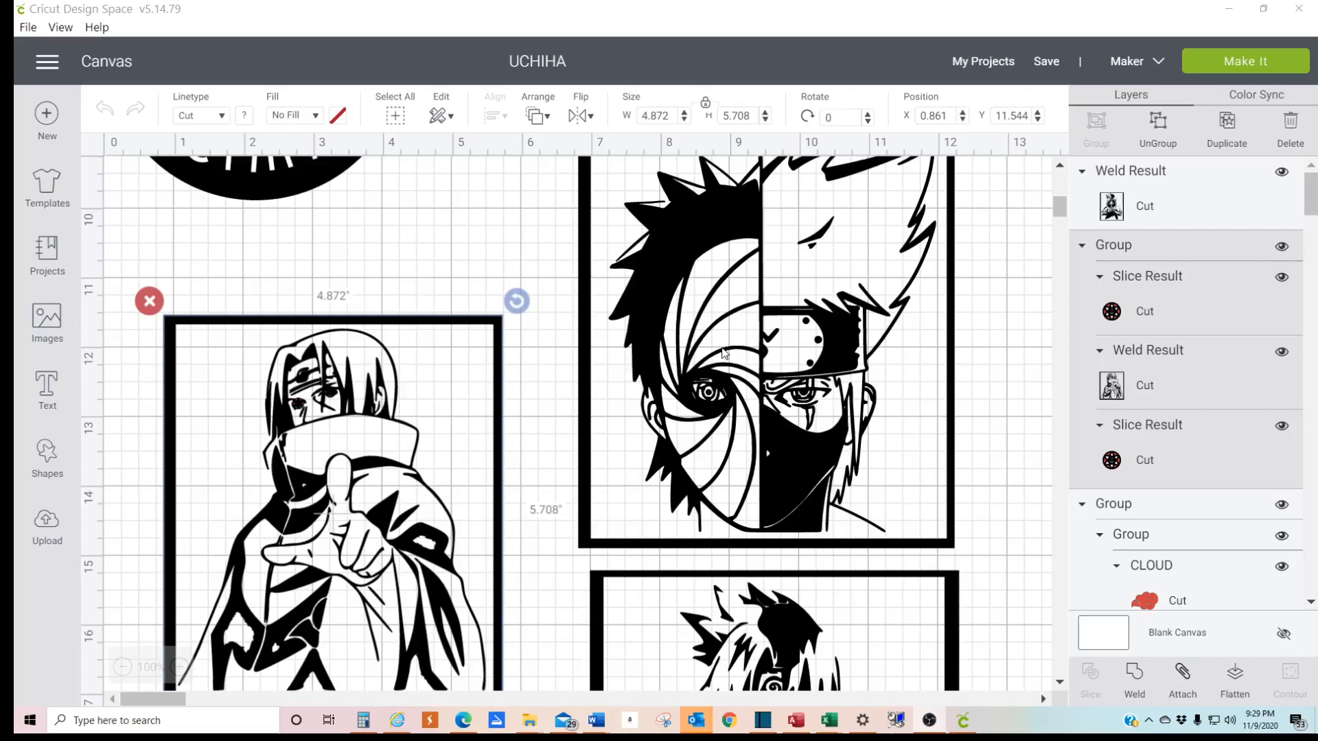
scroll(780, 412, "down", 3)
scroll(651, 392, "up", 3)
scroll(725, 459, "down", 3)
scroll(560, 391, "up", 3)
scroll(505, 412, "down", 18)
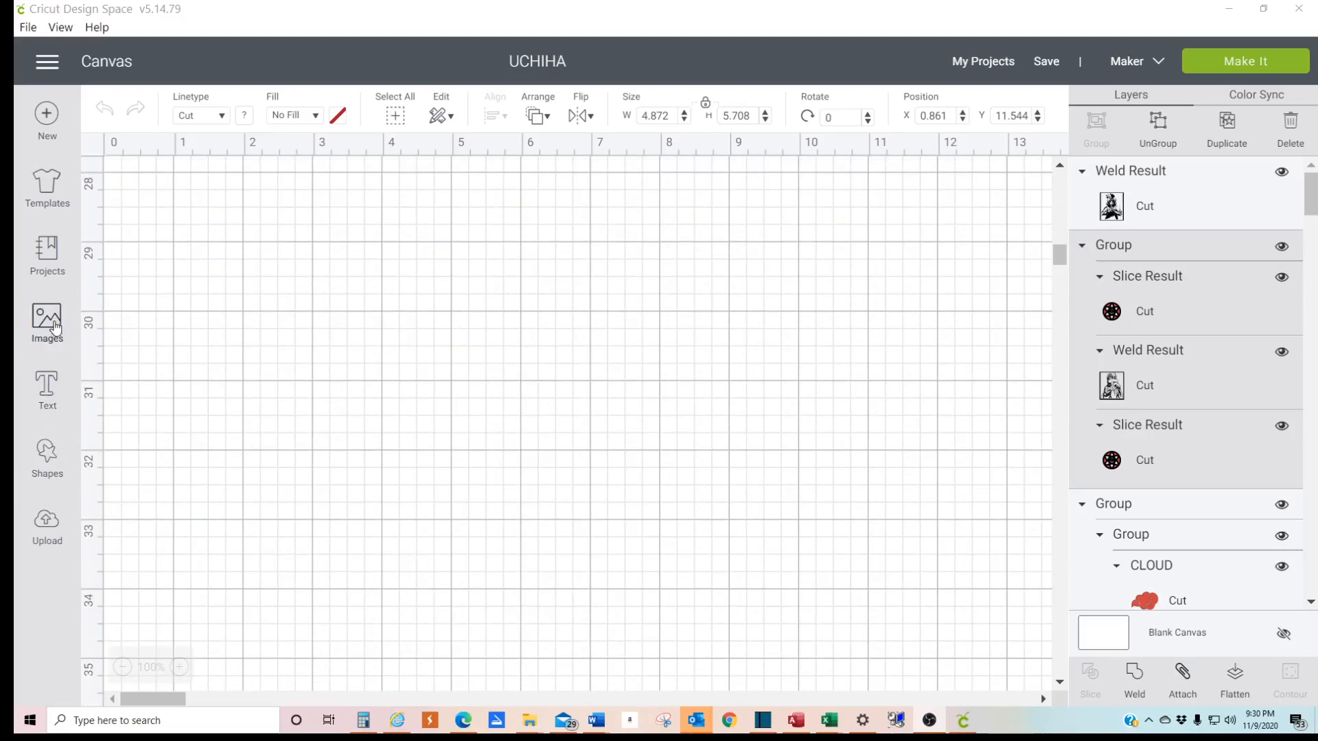
scroll(377, 428, "up", 18)
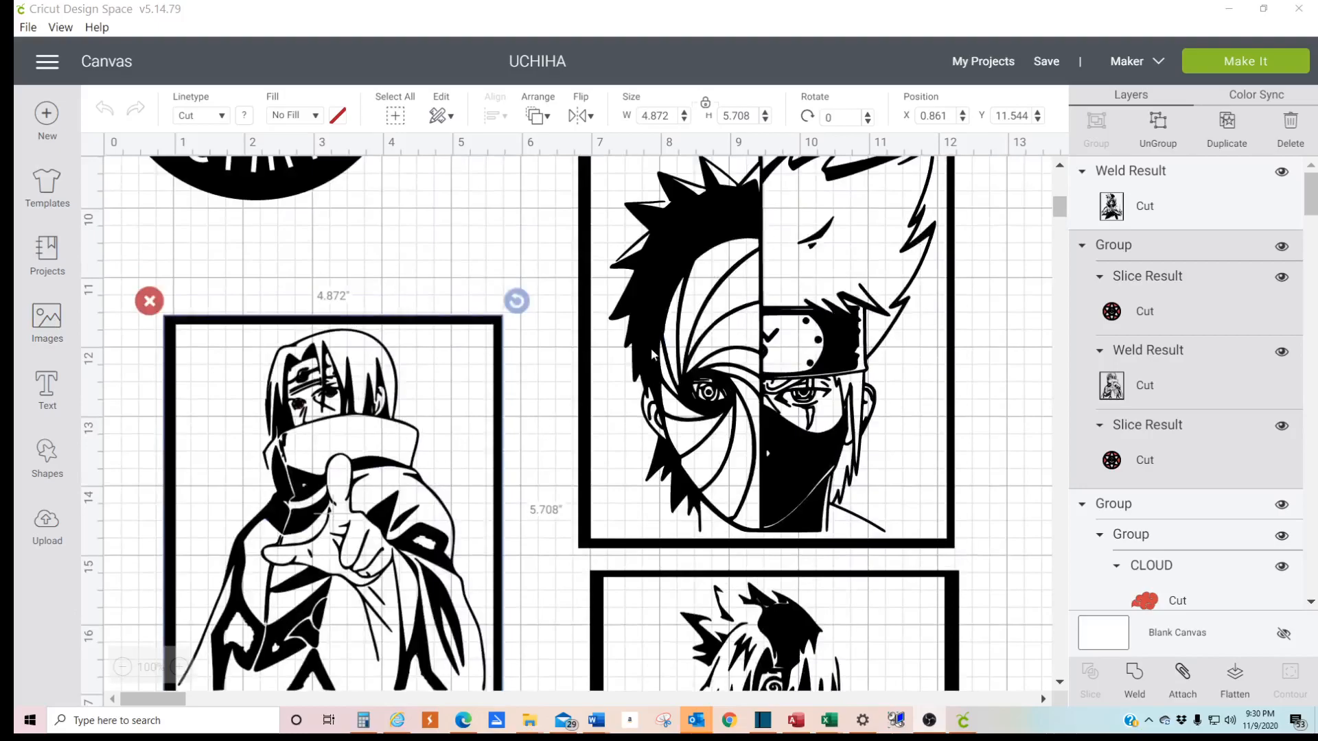
- Insert the uploaded image of the cloaked pointing figure and place it in the empty canvas area at about X 2.8, Y 24.4
scroll(233, 388, "down", 9)
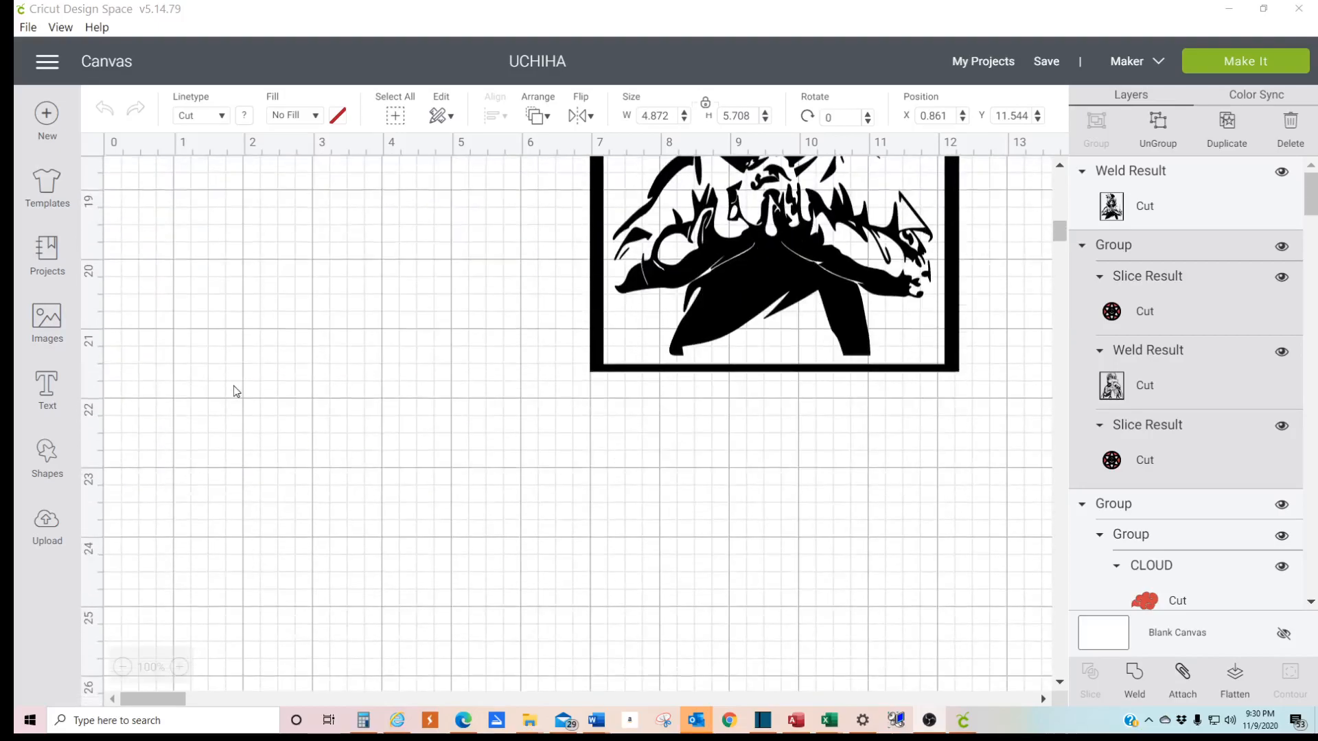
scroll(232, 388, "down", 4)
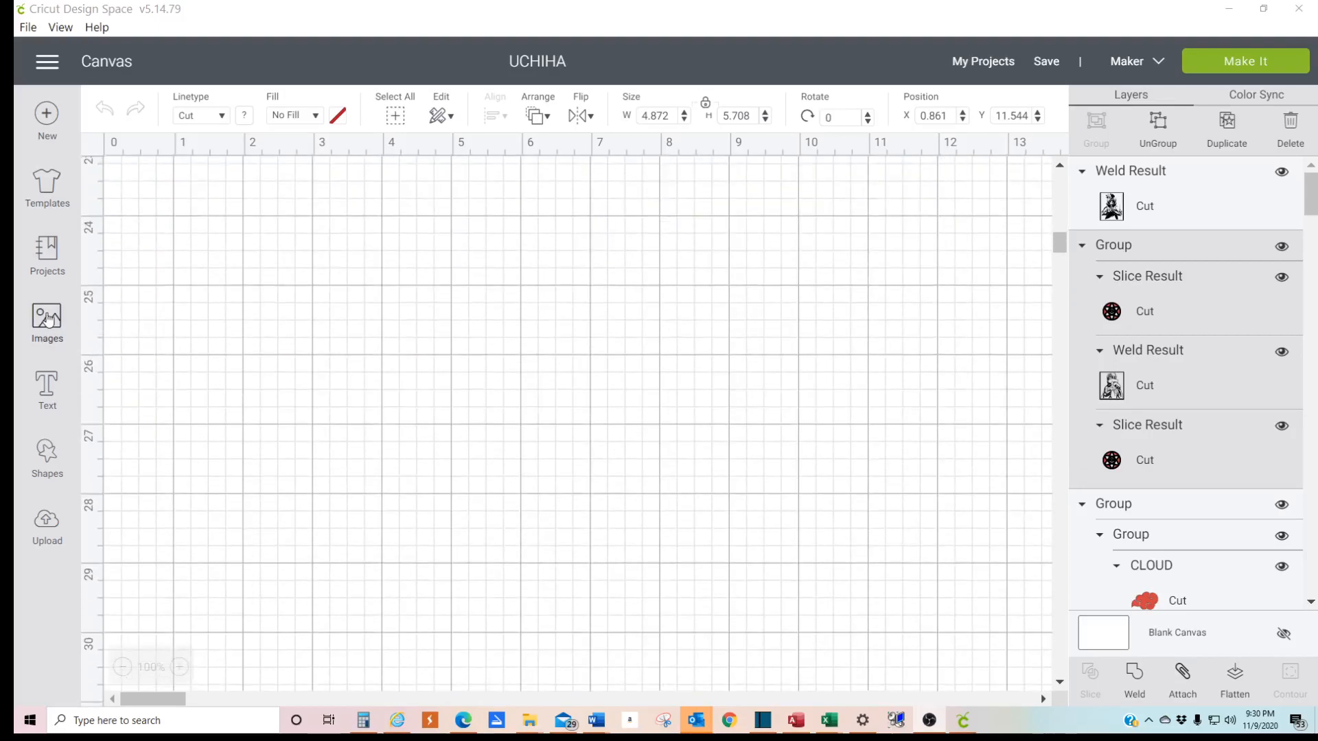
left_click(48, 522)
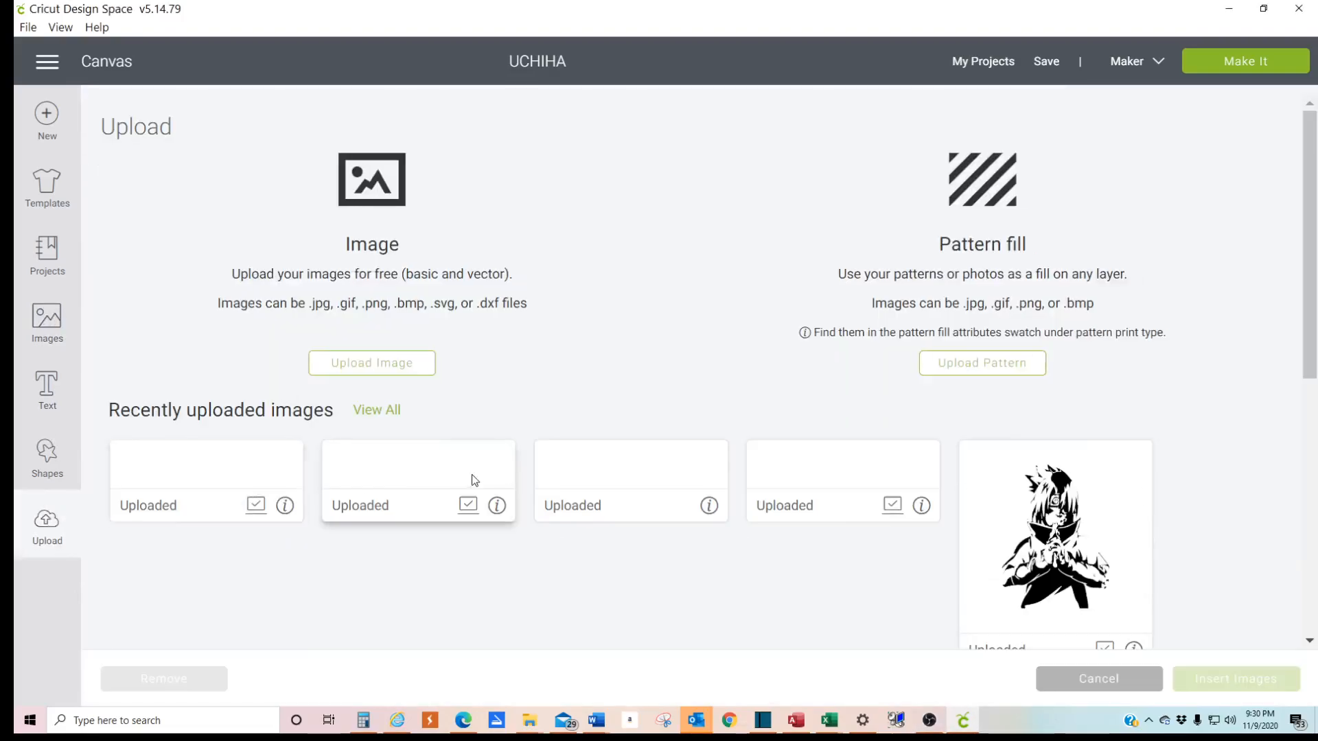
scroll(1026, 549, "down", 5)
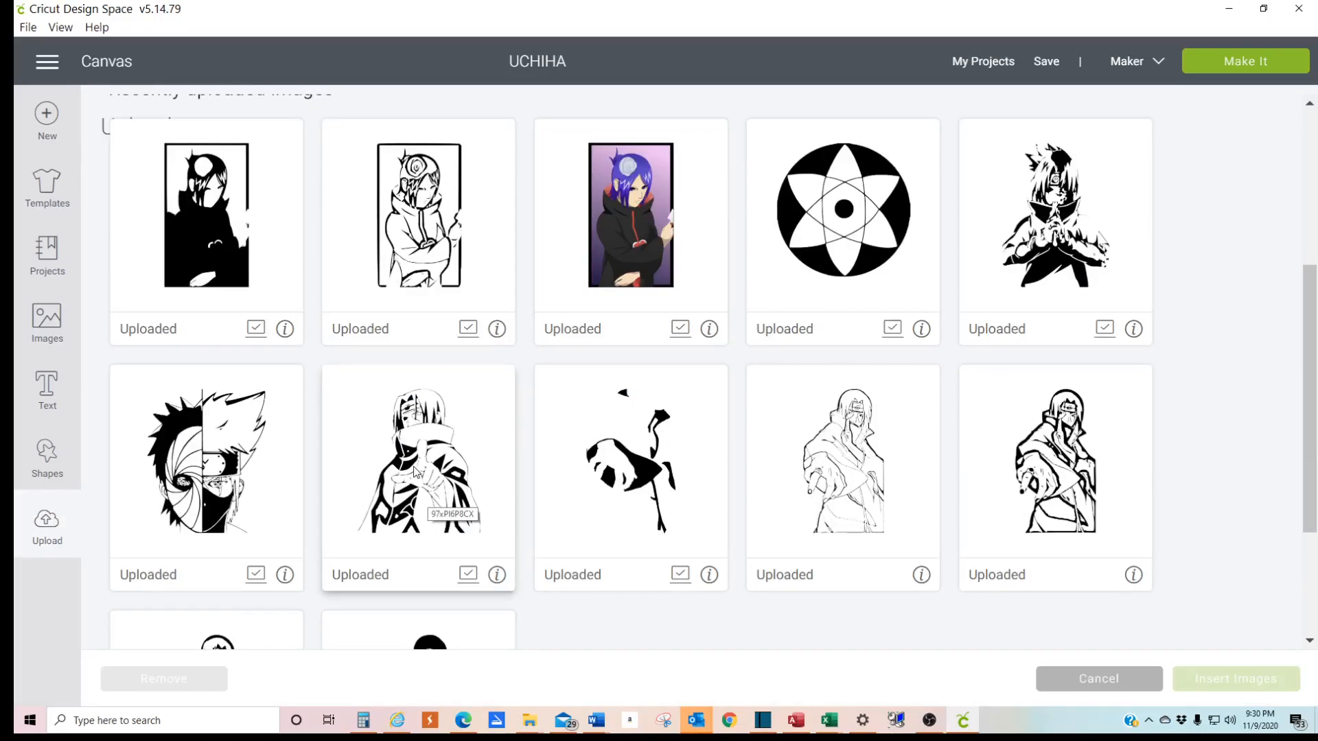
scroll(475, 479, "down", 3)
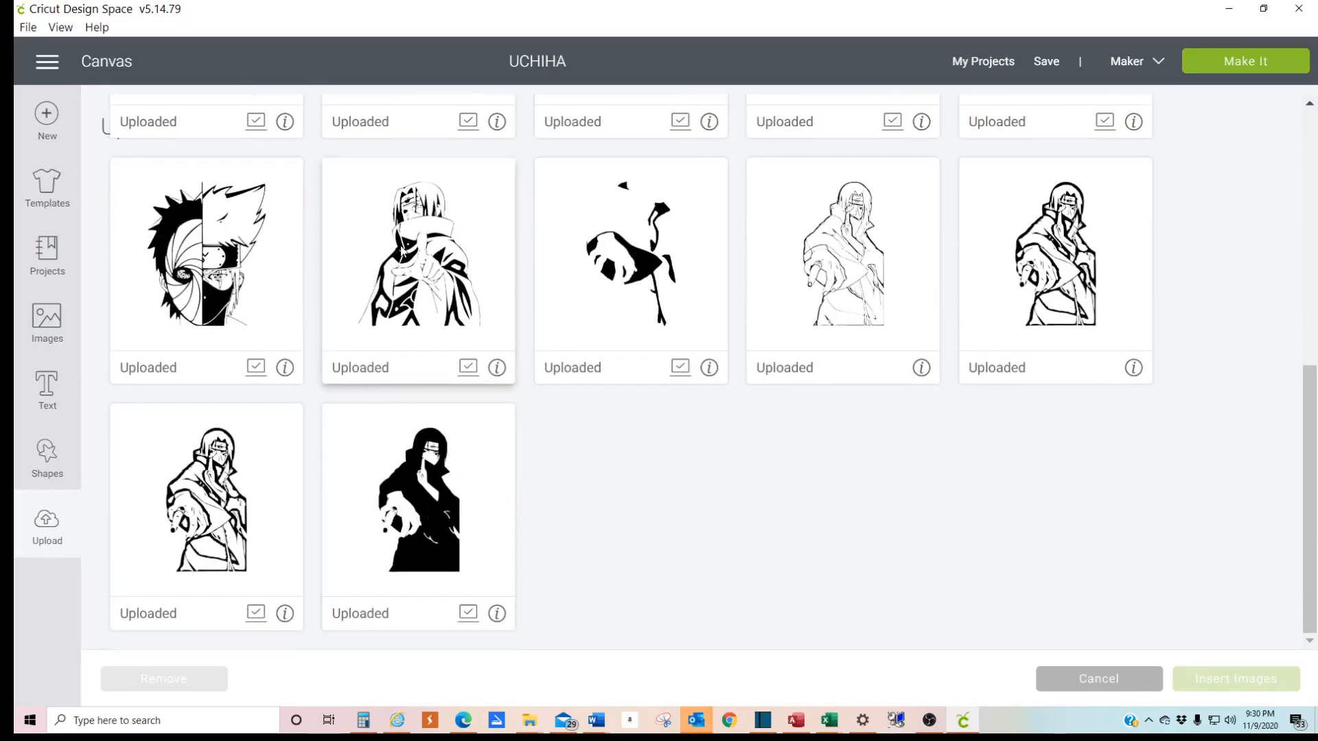
left_click(421, 238)
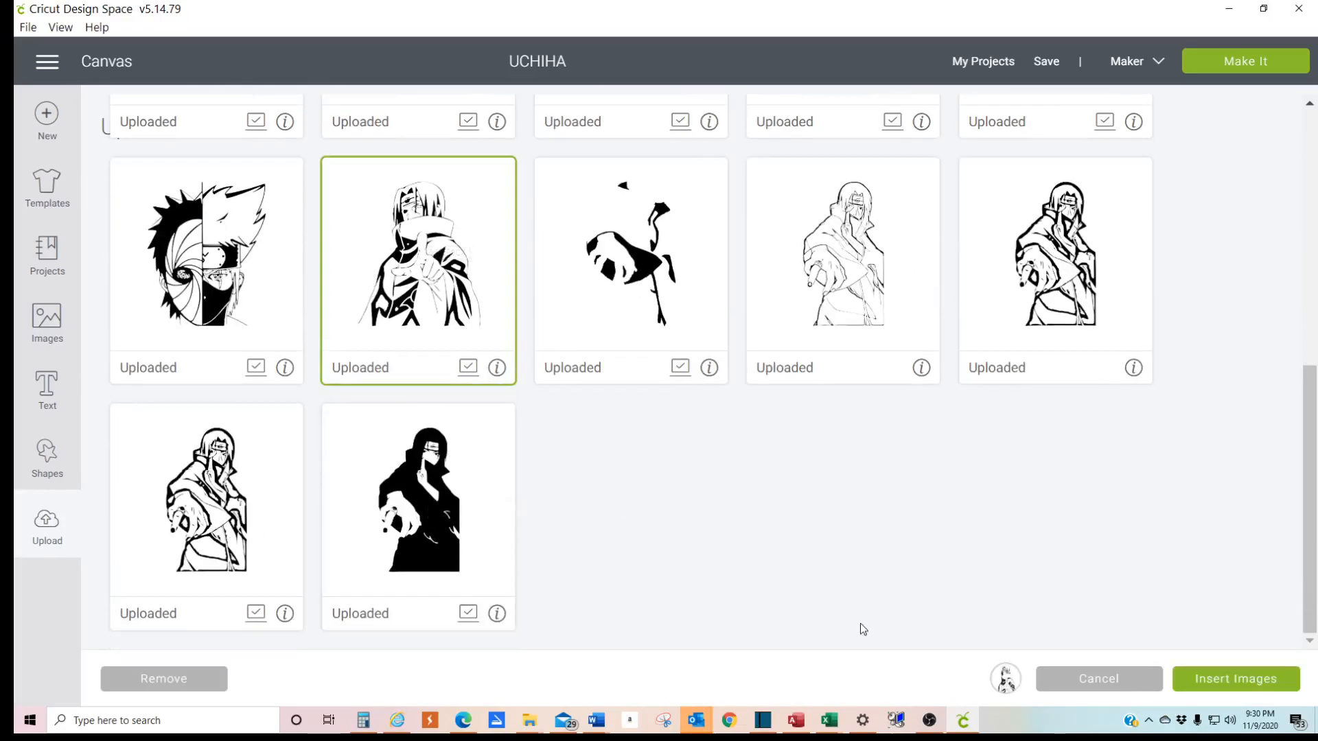
left_click(1215, 679)
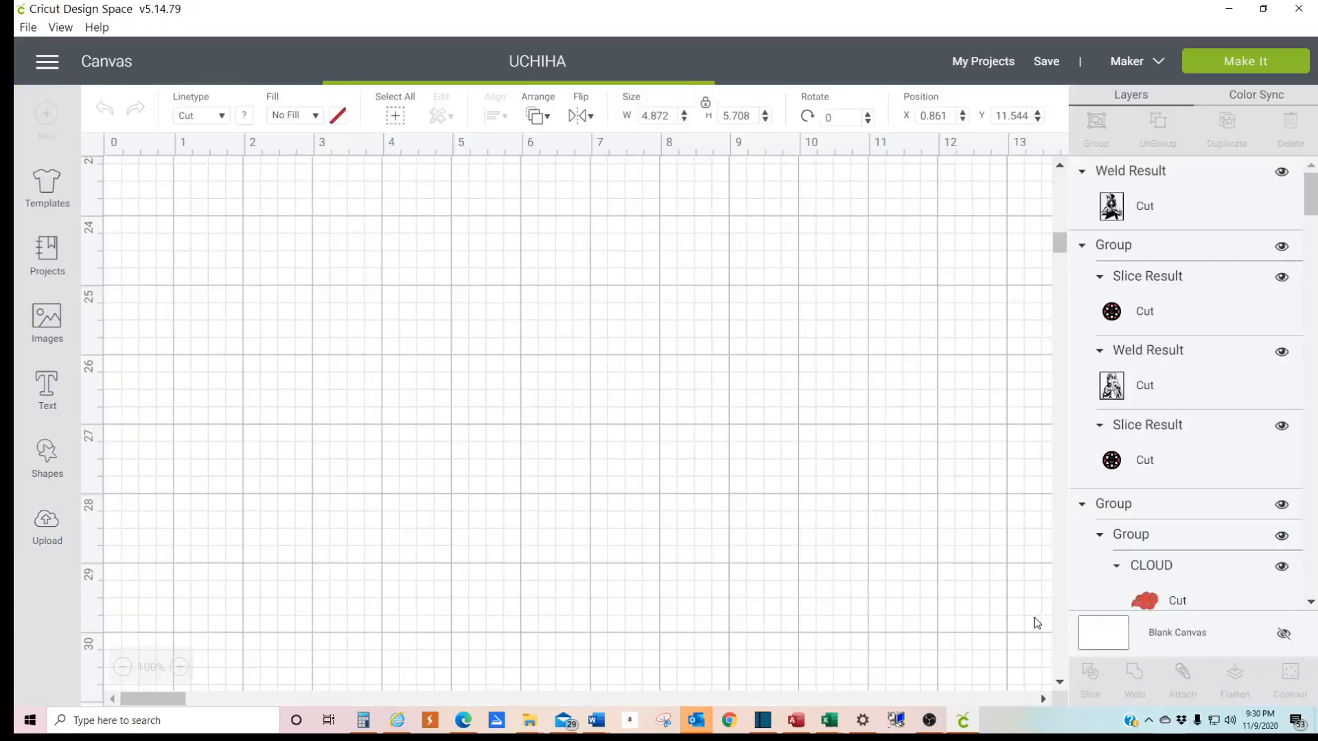
left_click_drag(317, 472, 408, 455)
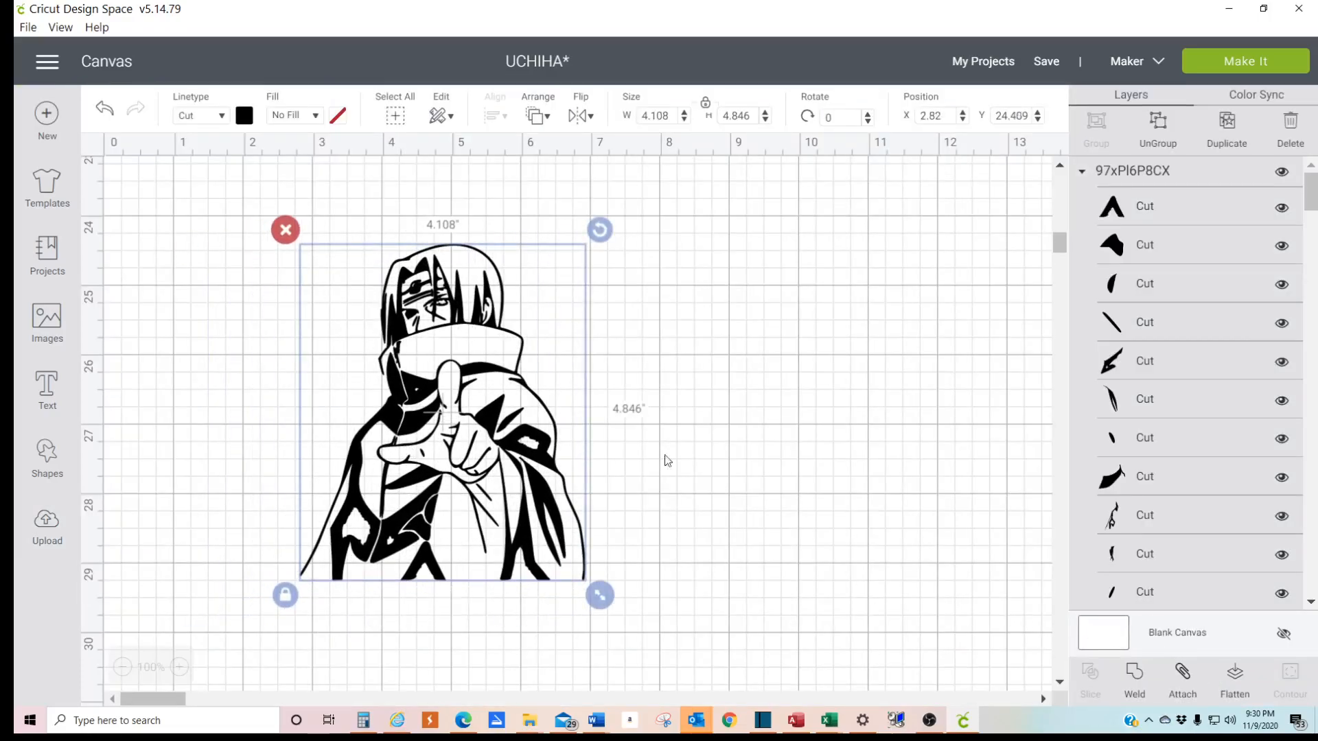
left_click(786, 432)
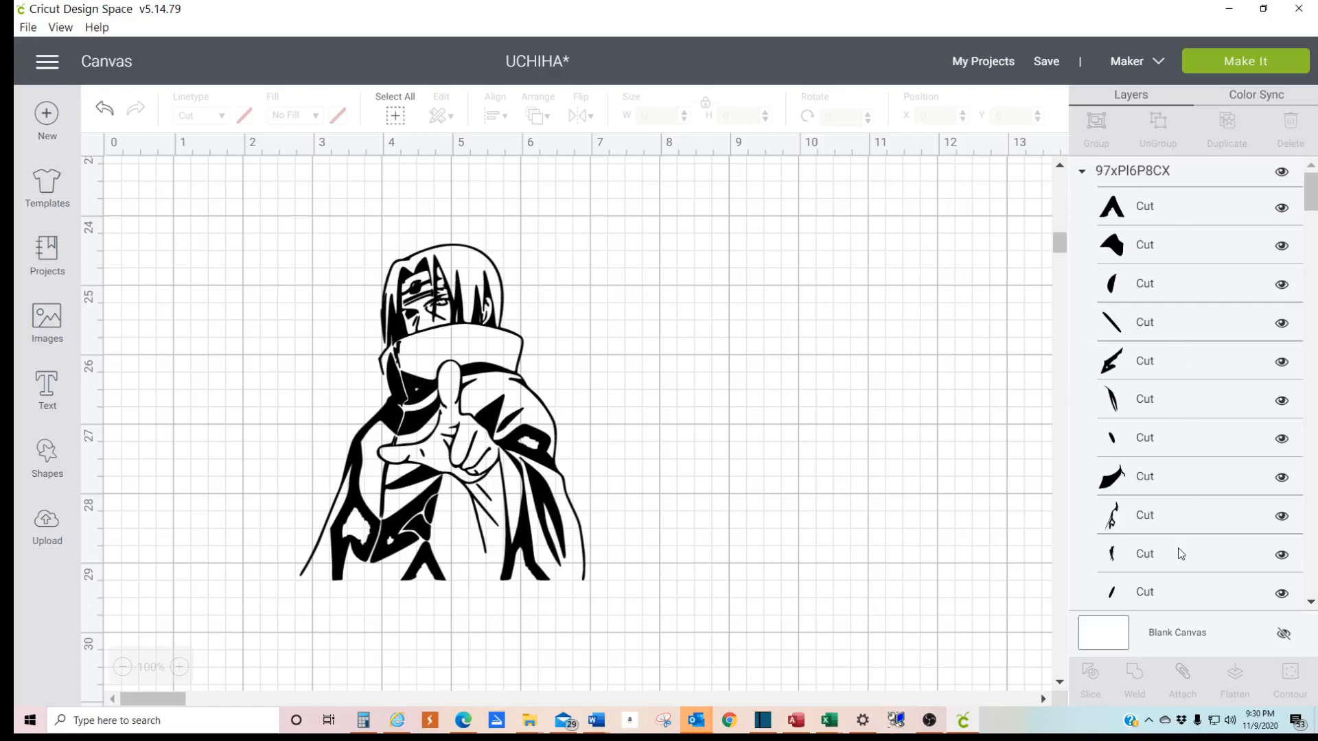
- Ungroup the inserted 97xPl6P8CX figure into its separate cut pieces
scroll(1178, 547, "down", 10)
scroll(1168, 567, "up", 10)
left_click(492, 416)
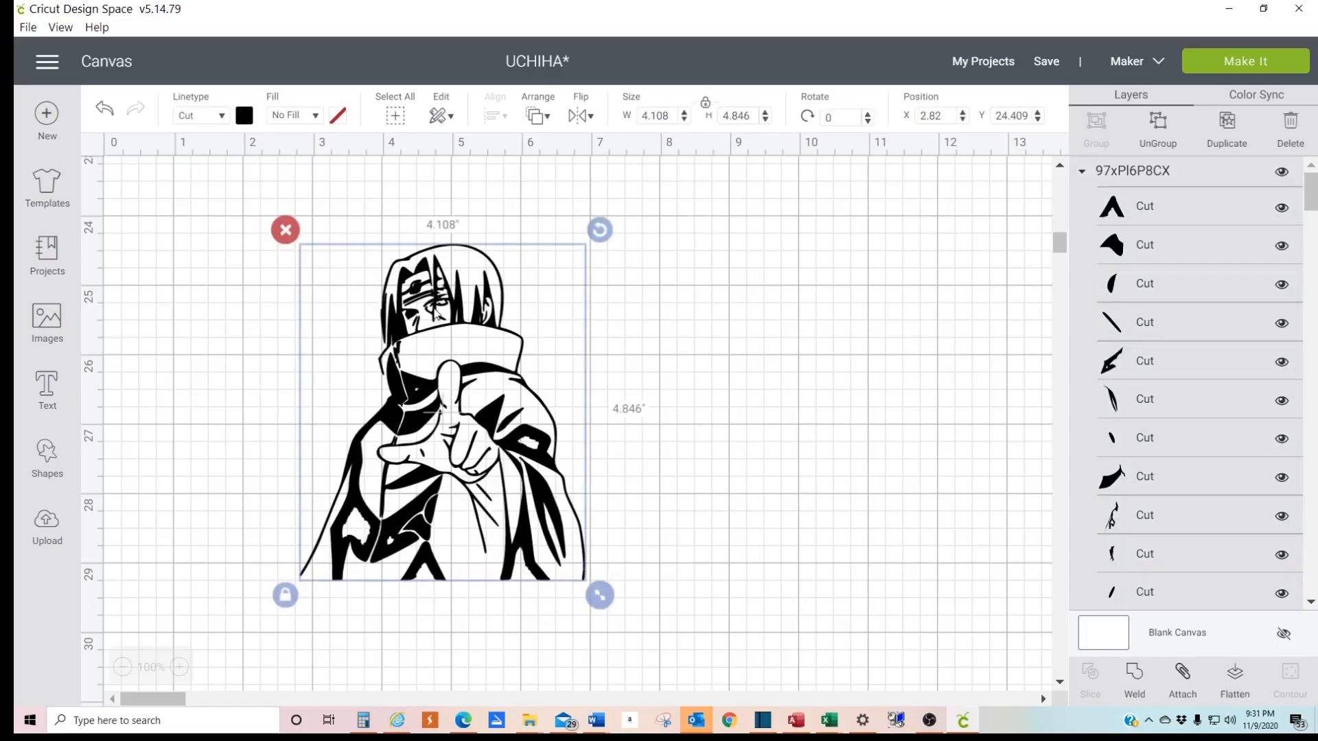
left_click(1159, 130)
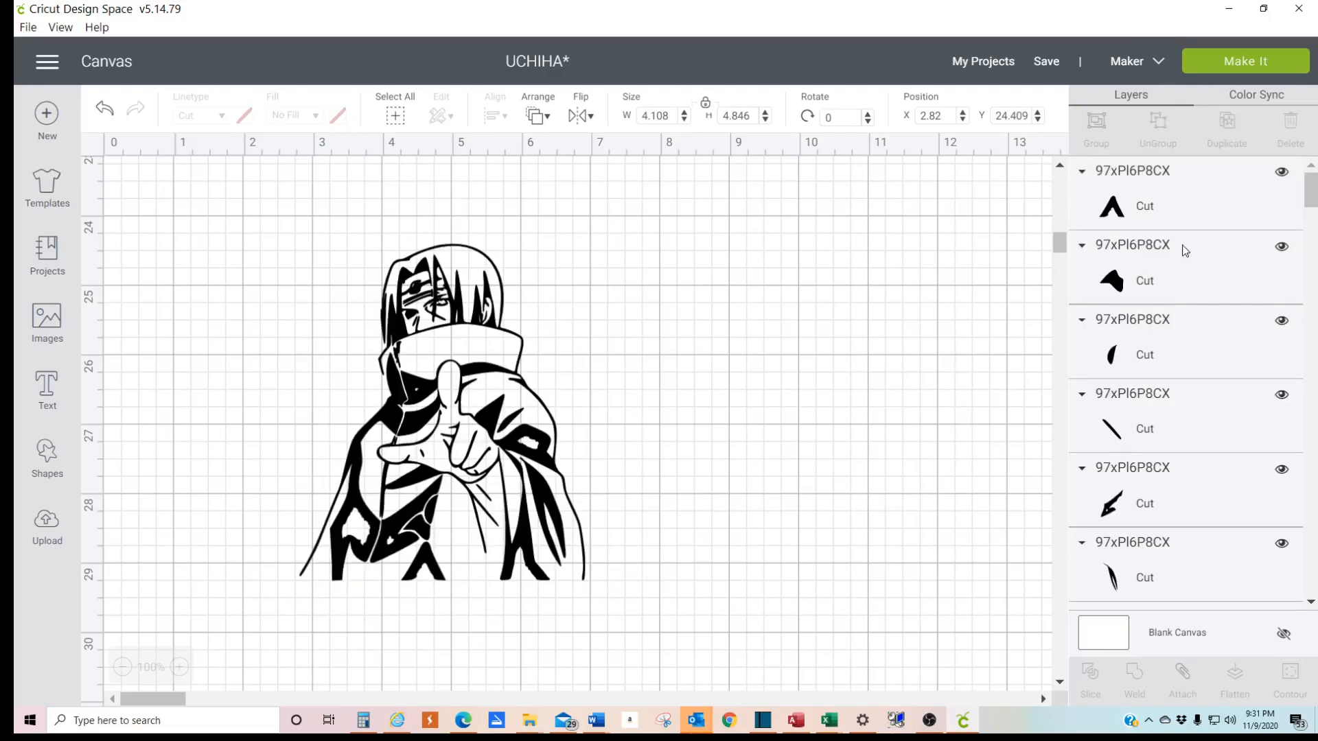
- Examine the figure's separate cut pieces on the canvas, moving the main piece aside and undoing the move
scroll(1136, 494, "down", 10)
scroll(1138, 488, "up", 9)
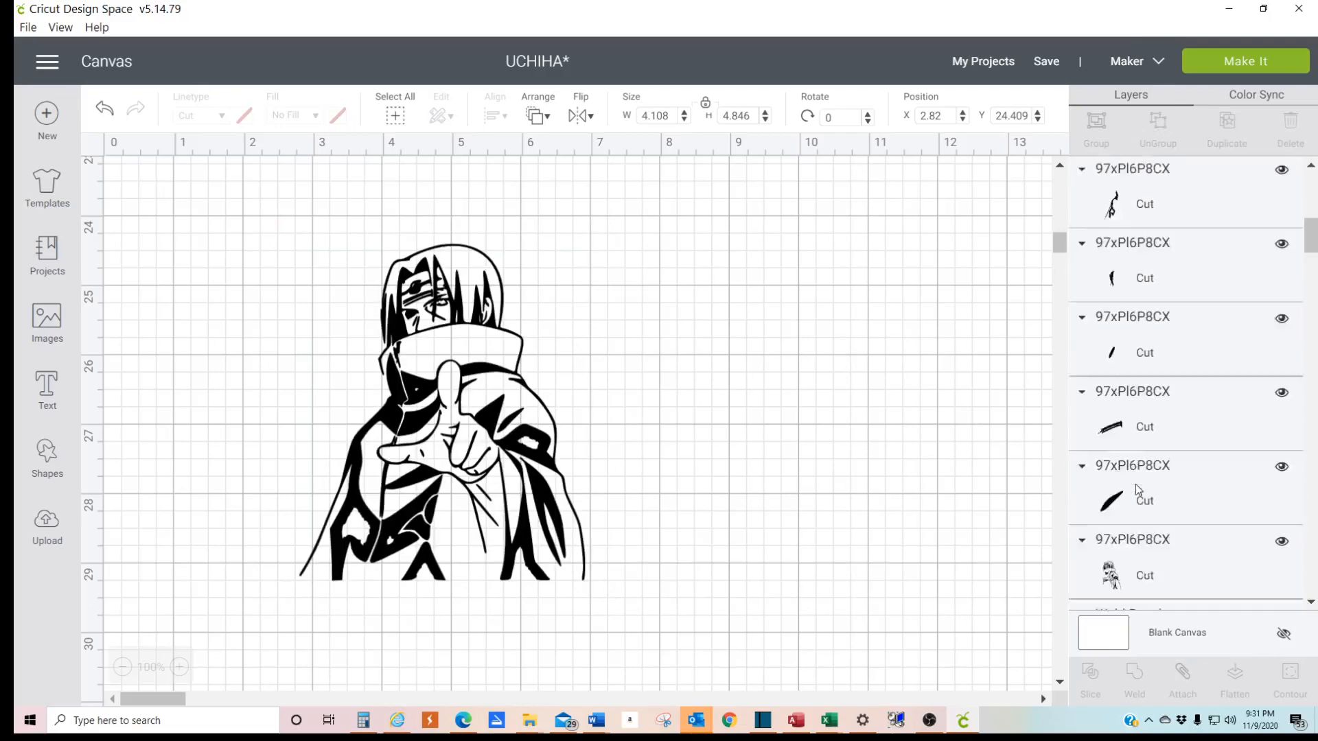
scroll(1138, 488, "up", 4)
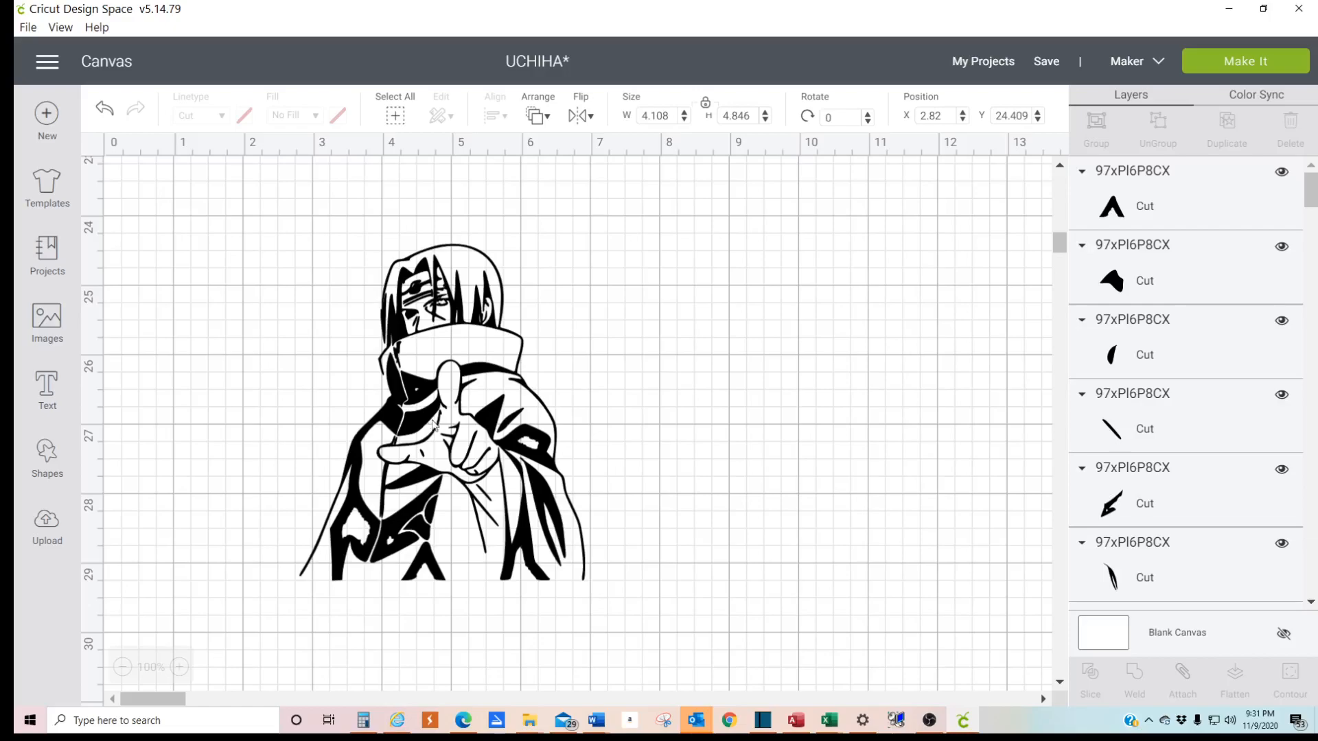
left_click(571, 367)
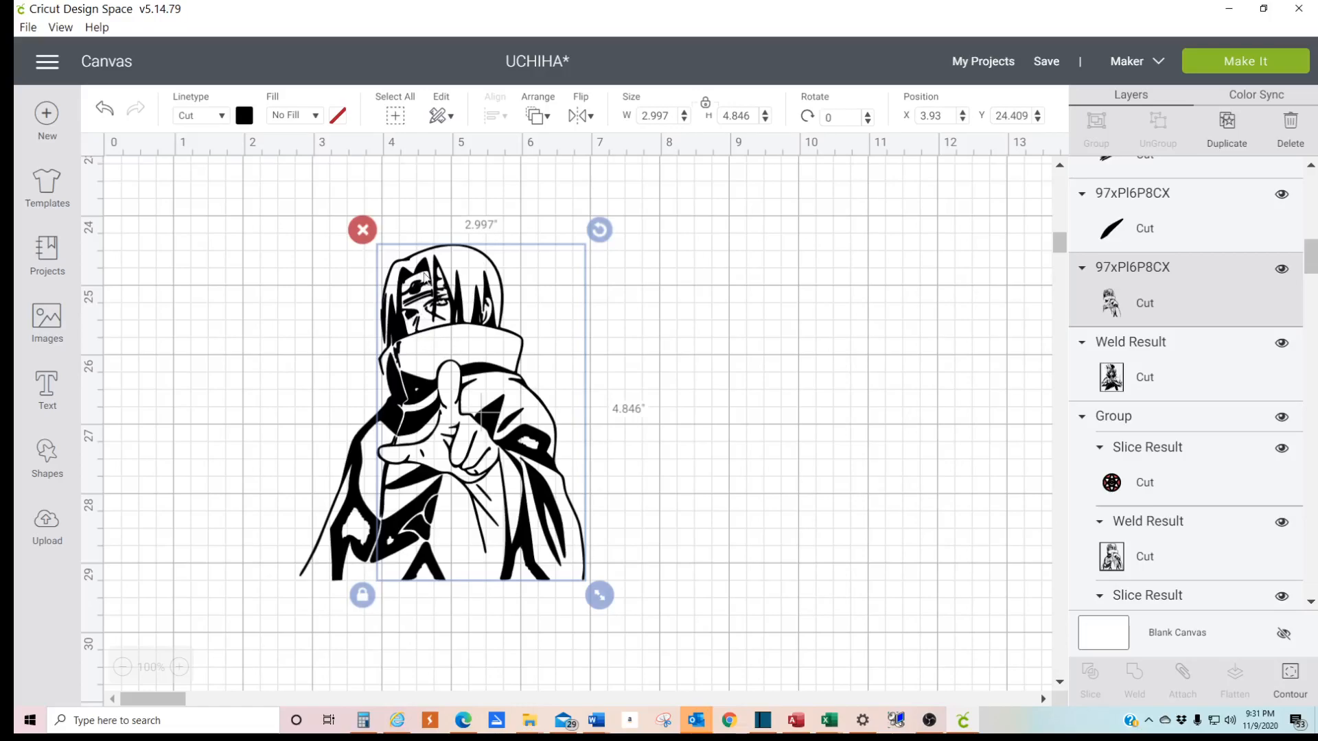
left_click(765, 299)
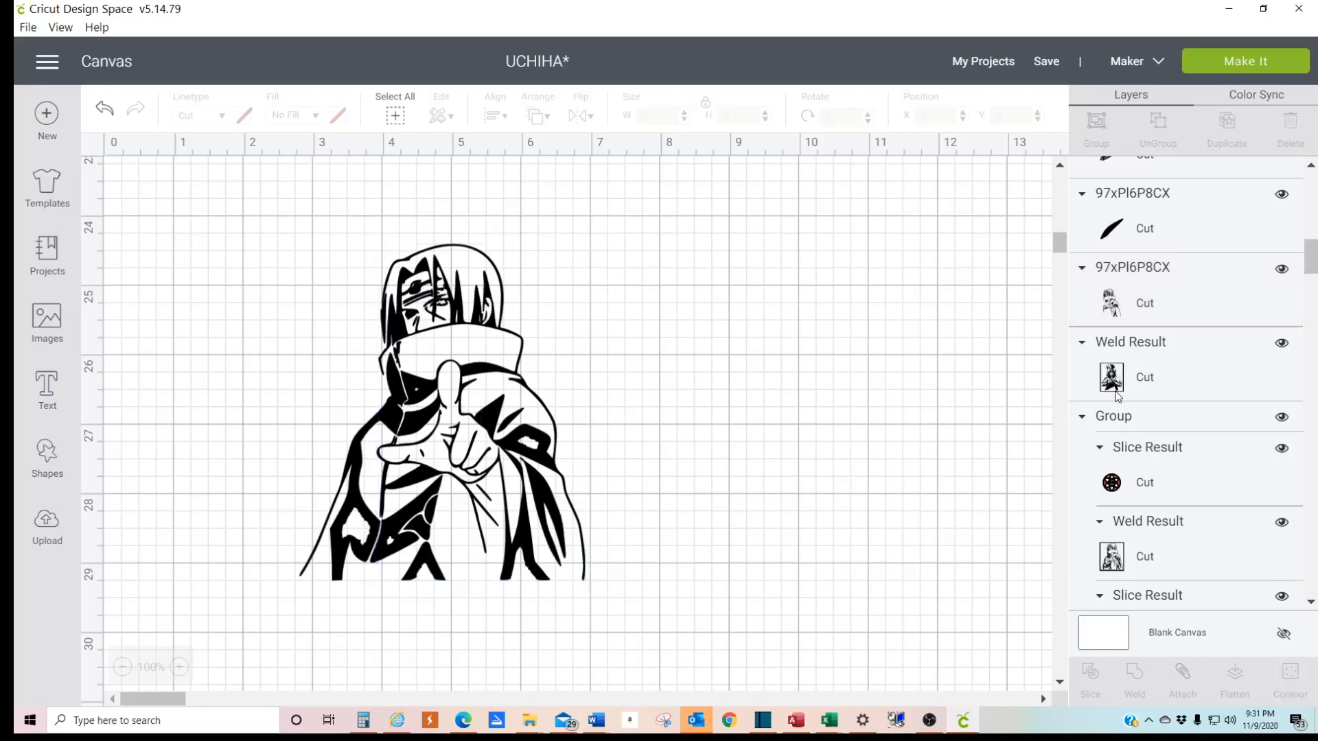
left_click(1156, 236)
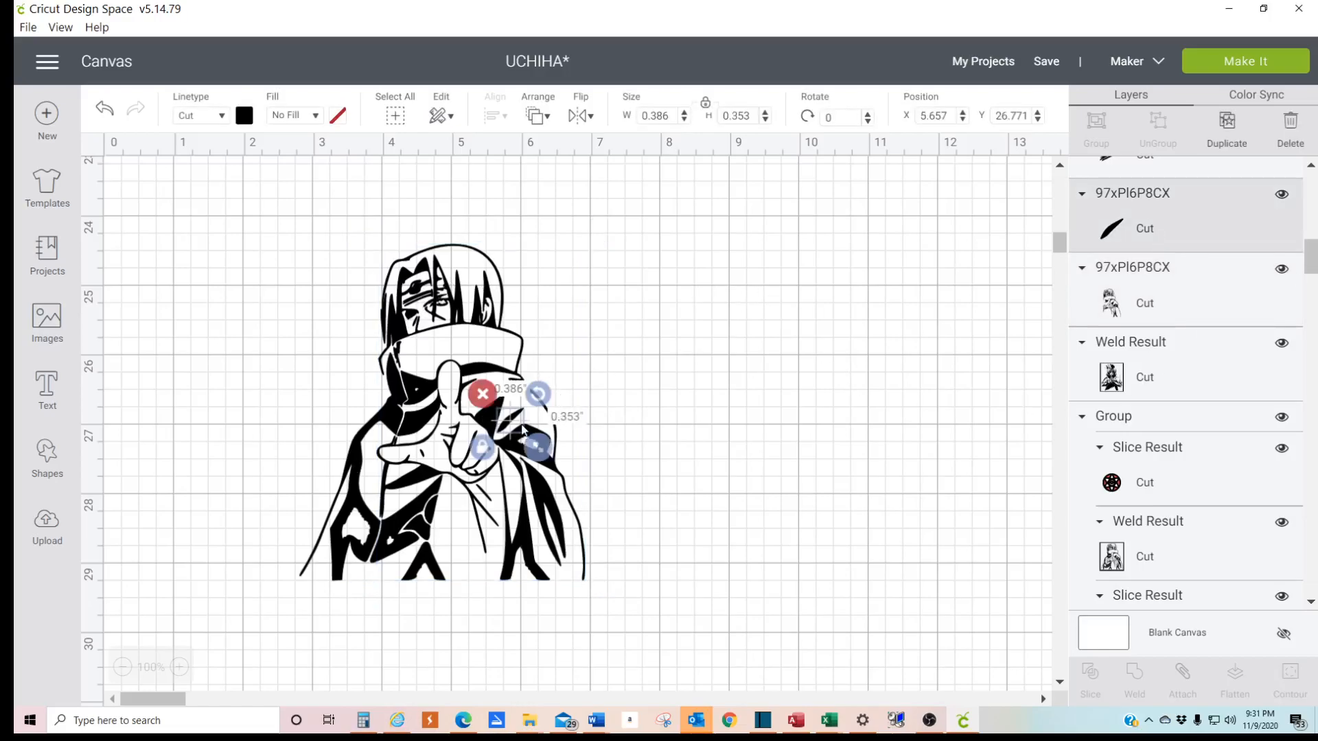
scroll(1190, 229, "up", 5)
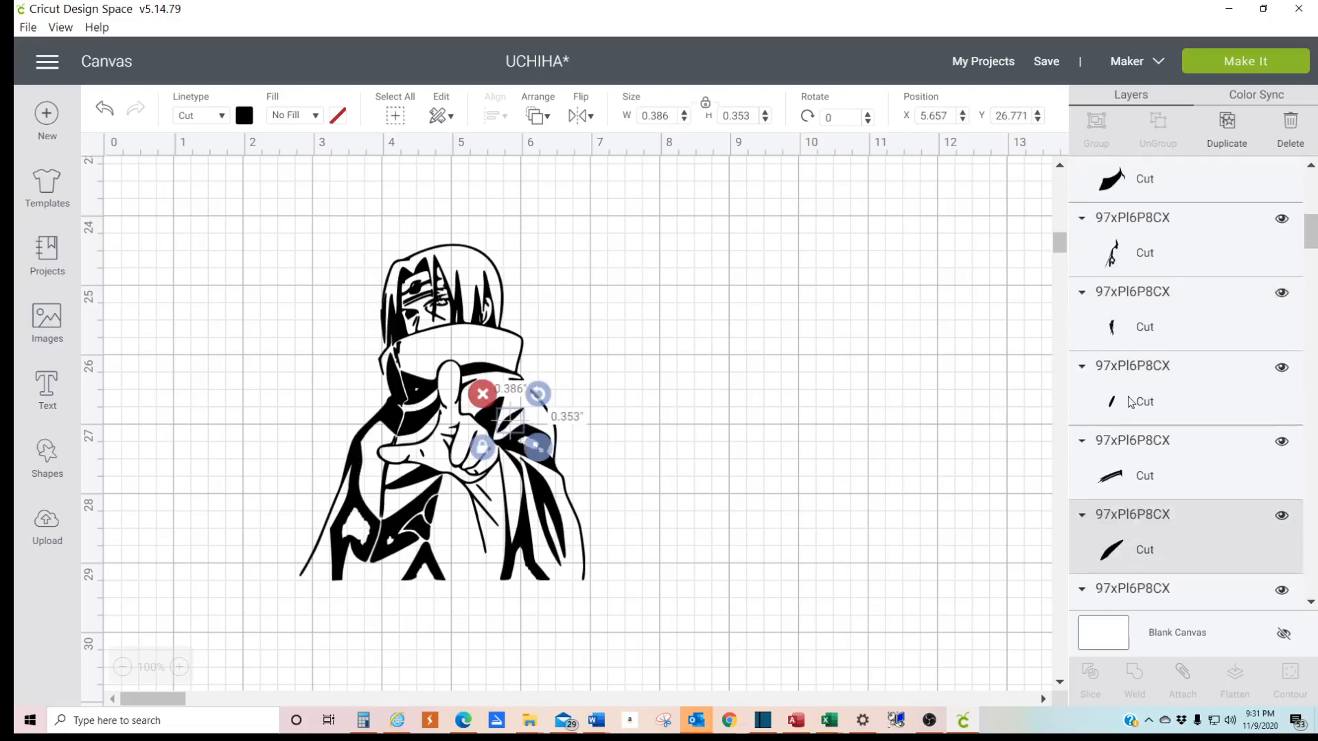
left_click(1139, 257)
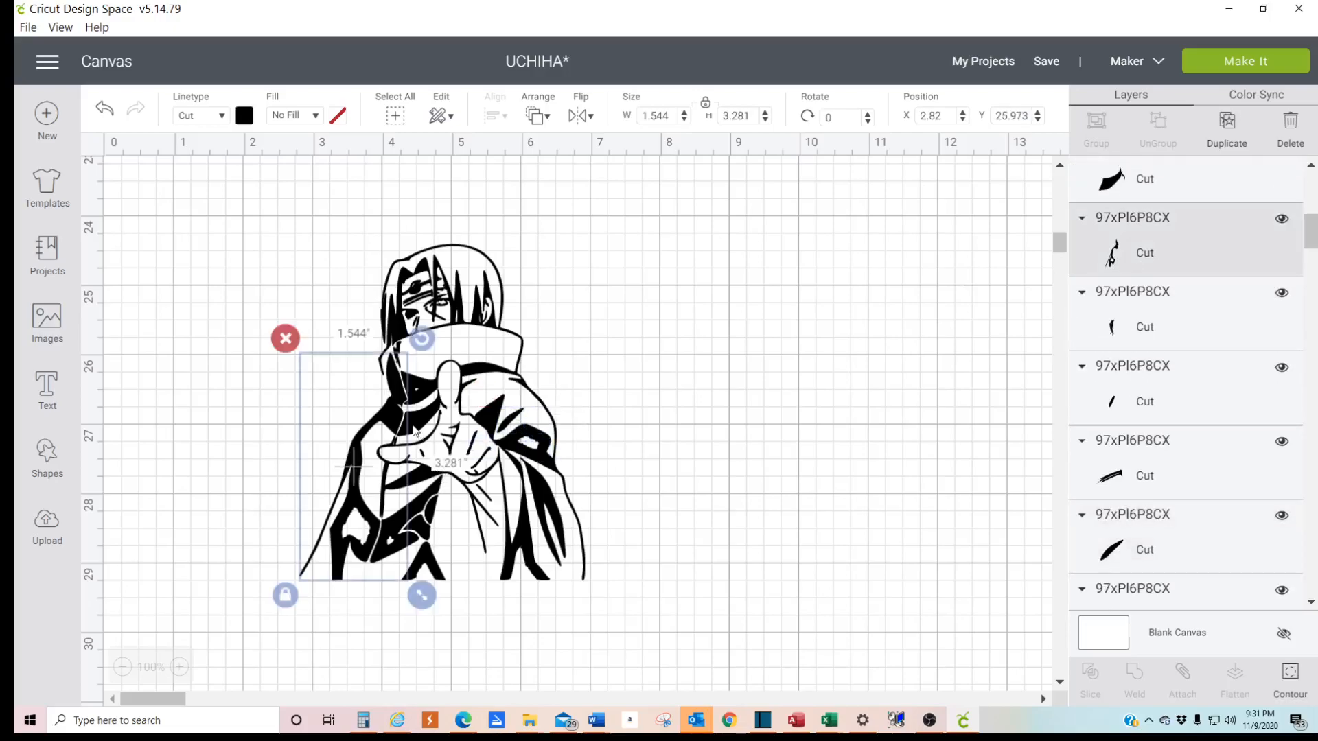
left_click(1124, 179)
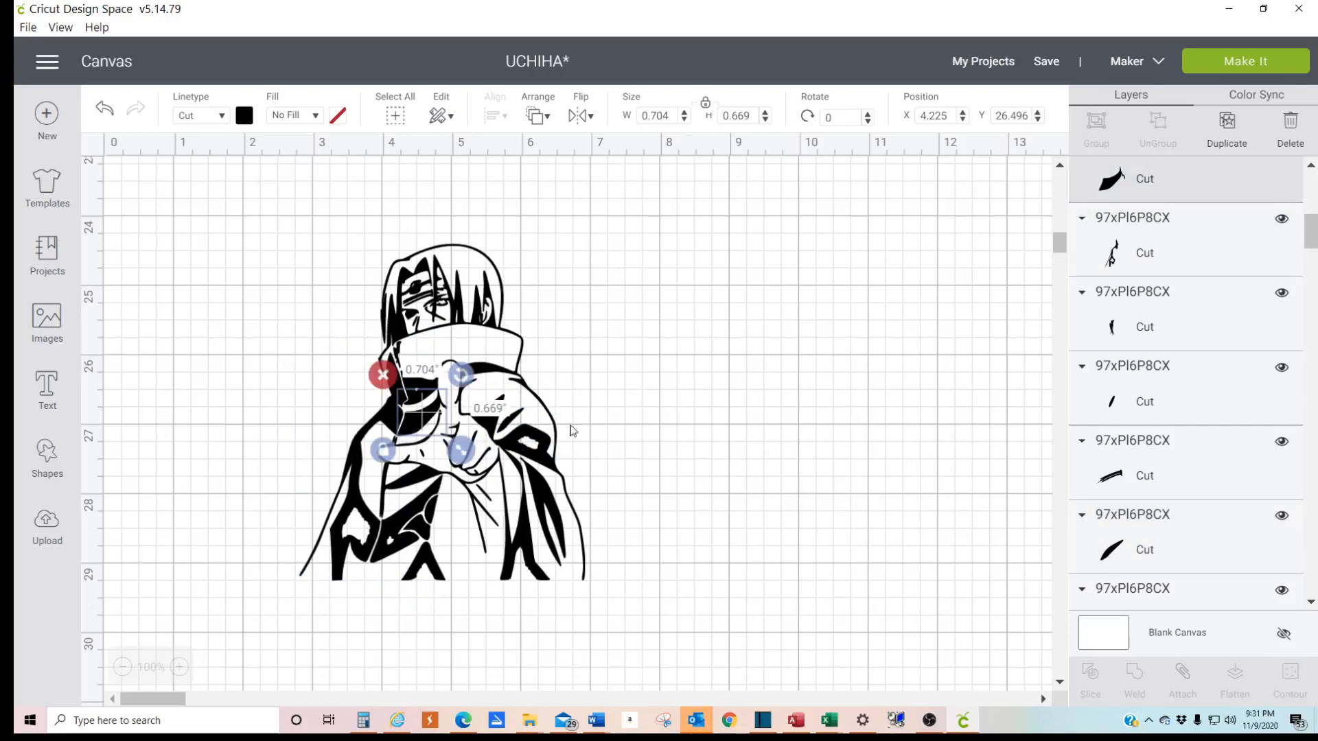
left_click(676, 472)
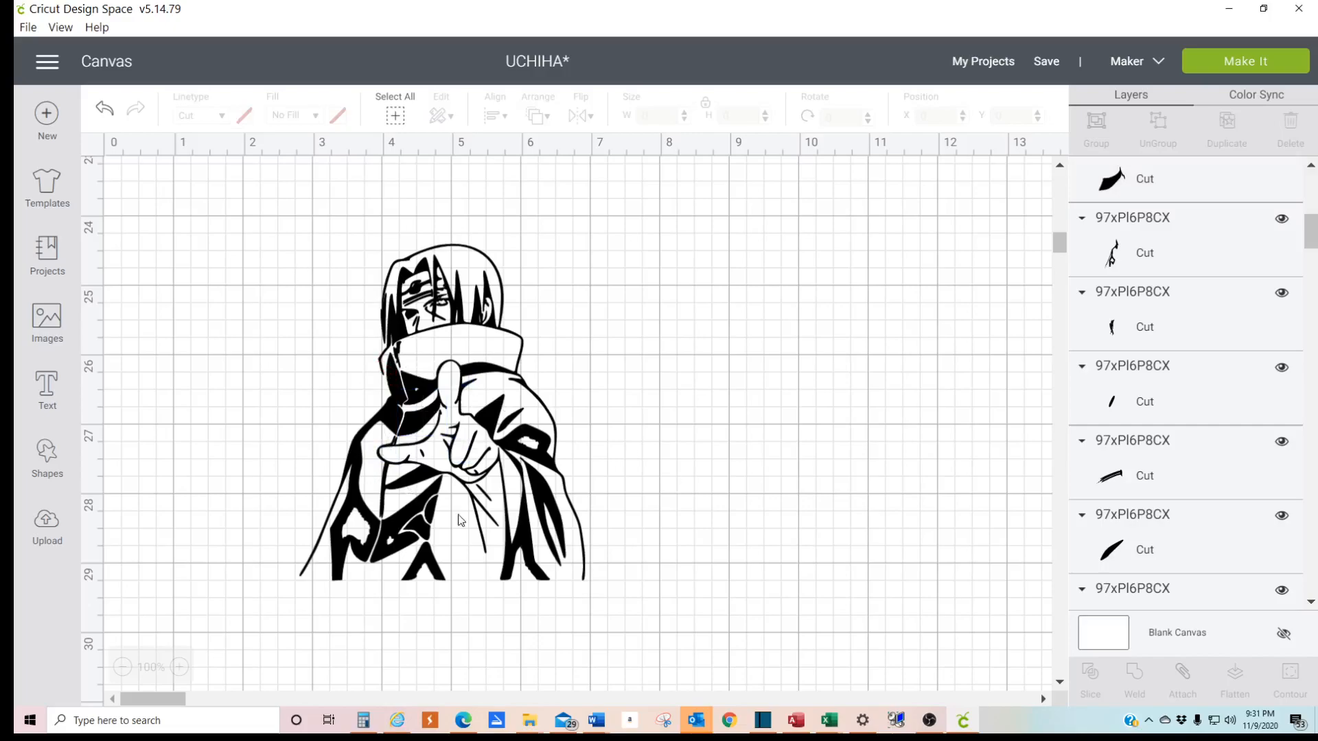
left_click_drag(453, 511, 523, 506)
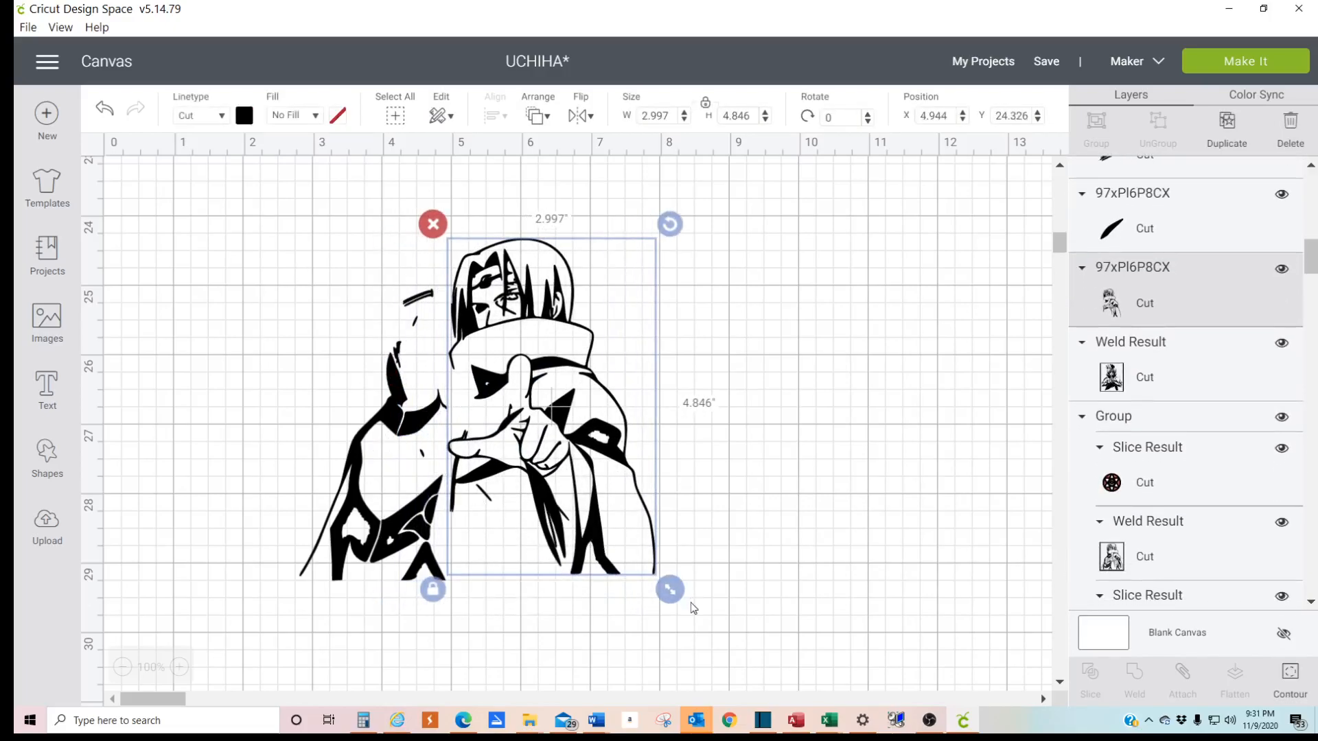
left_click(103, 109)
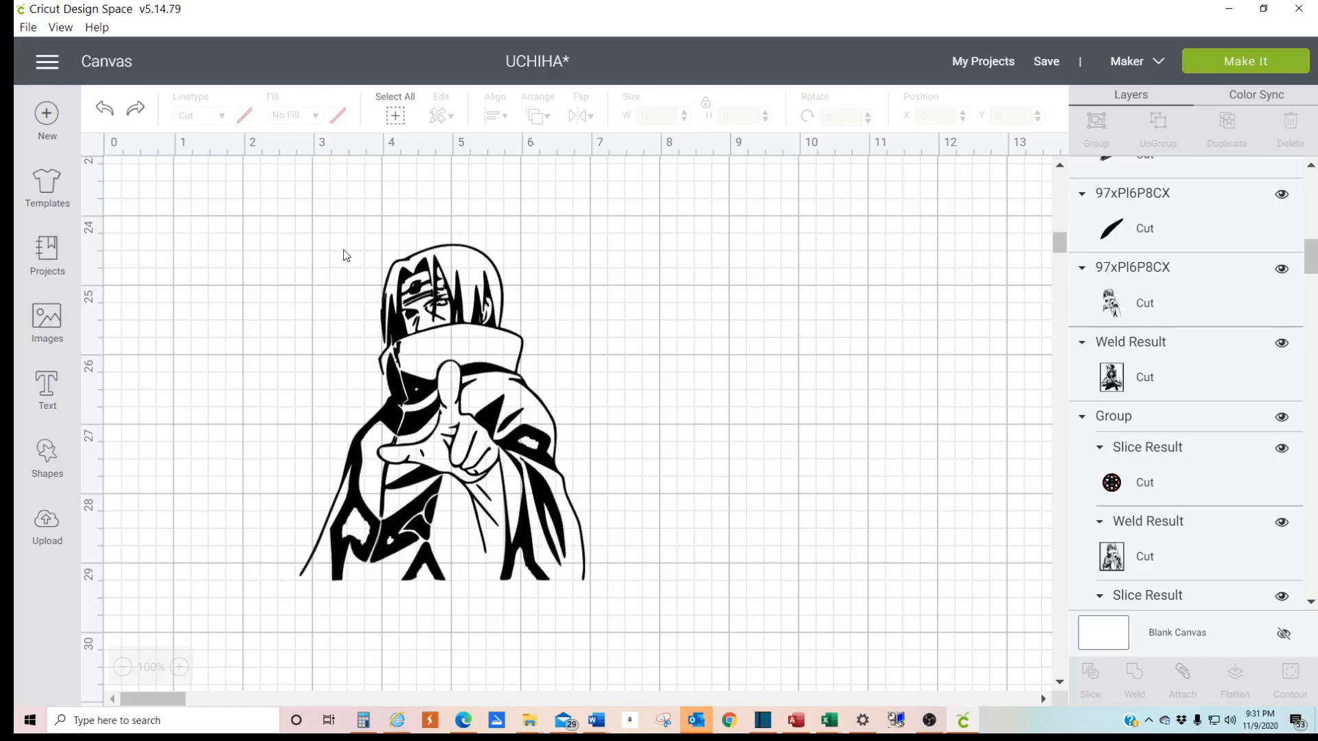
- Weld all pieces of the pointing figure into one shape and move it to about X 3.7, Y 24.4
left_click_drag(282, 233, 625, 606)
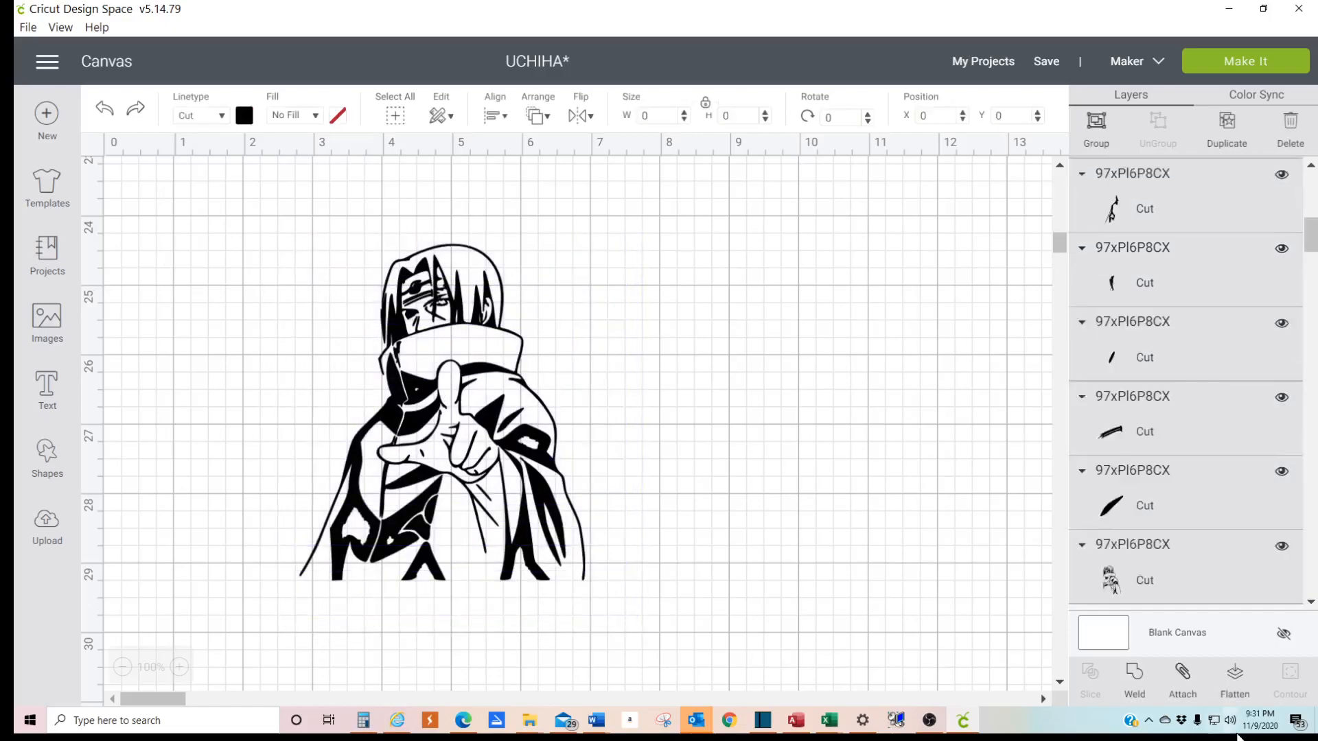
left_click(1134, 680)
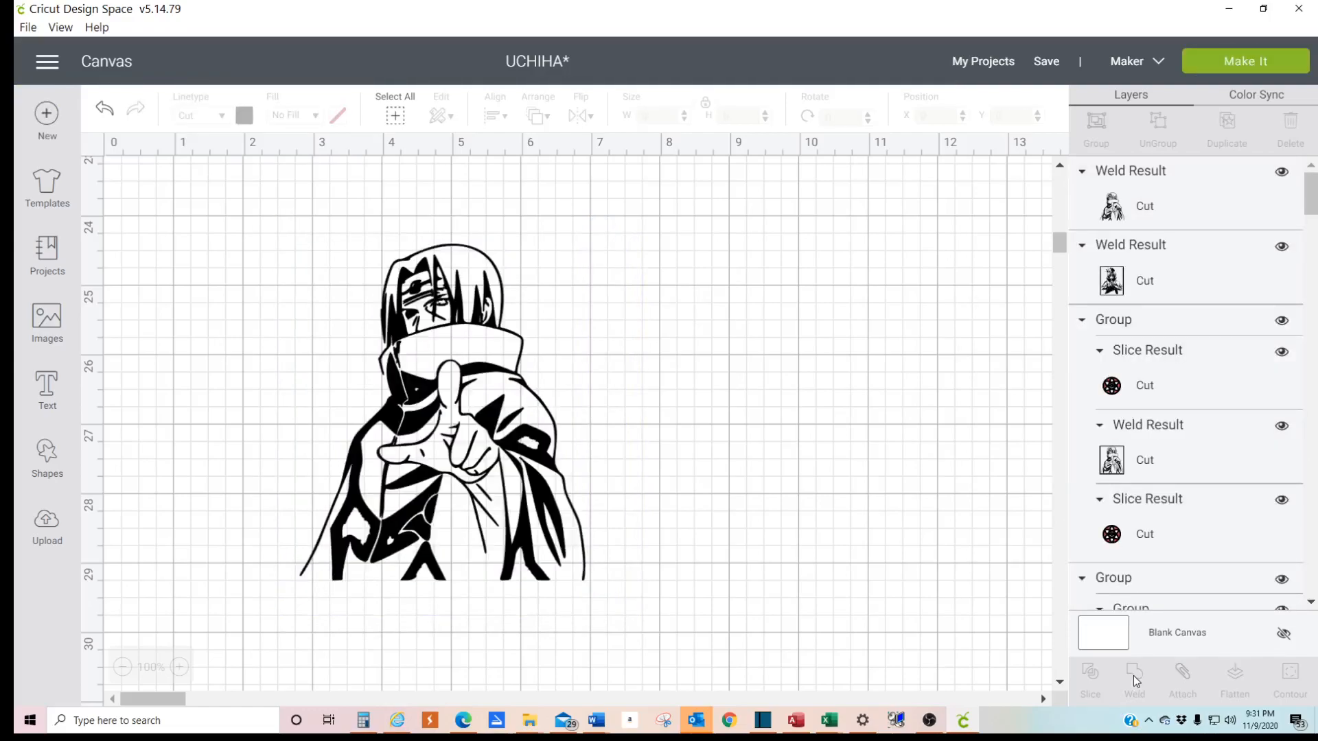
left_click(1112, 204)
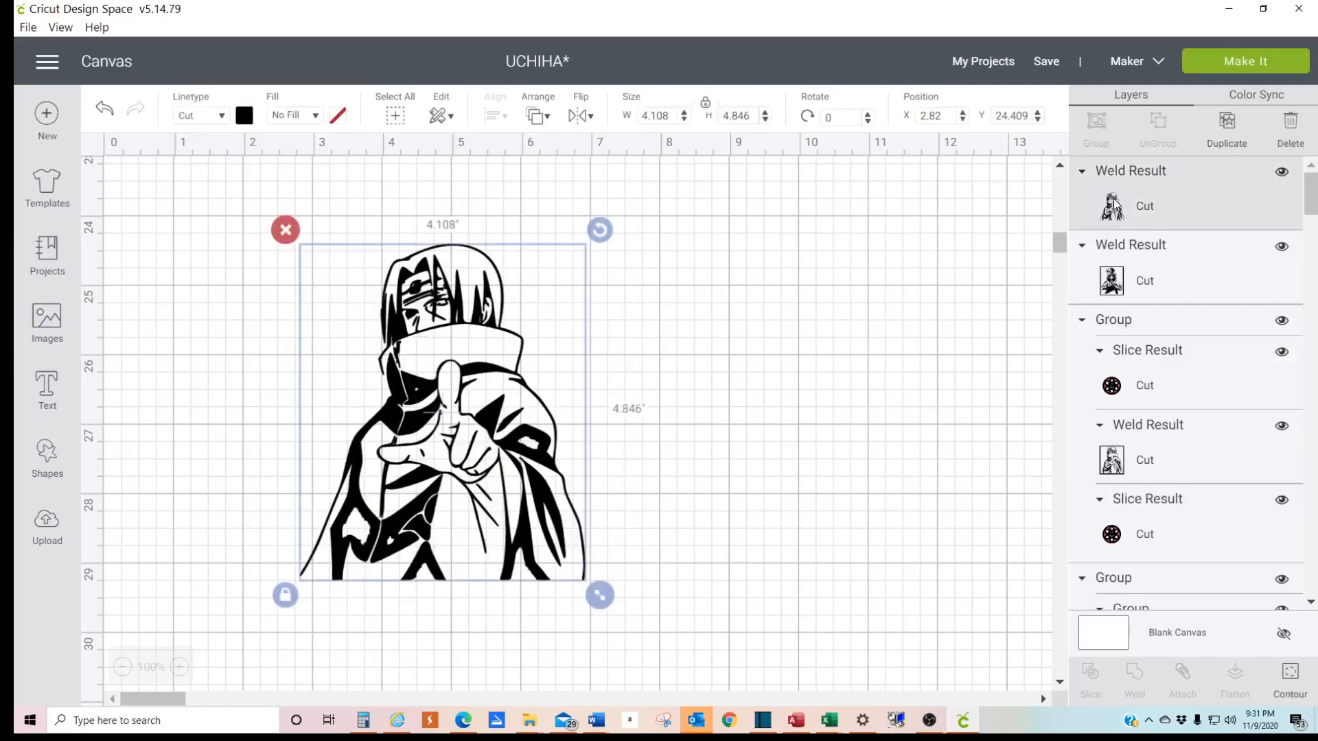
left_click(664, 501)
left_click_drag(496, 449, 433, 451)
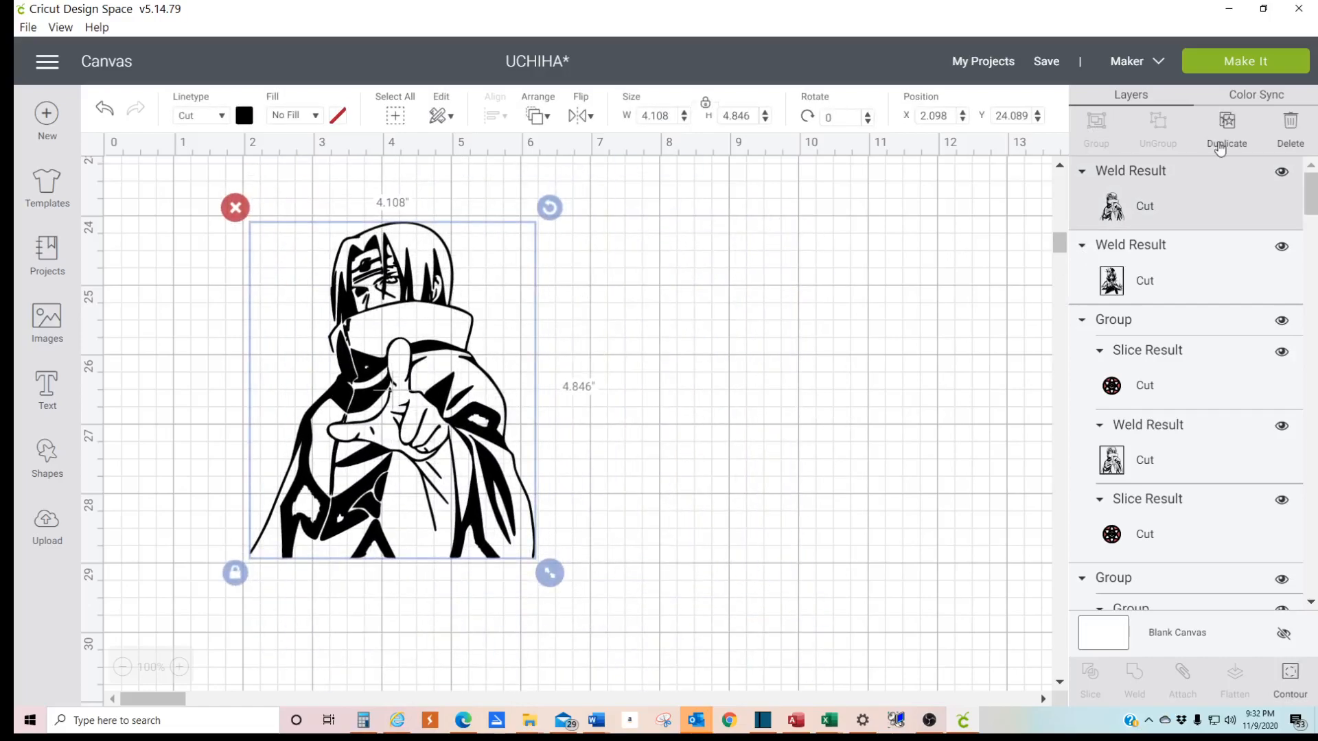
left_click(639, 431)
left_click_drag(408, 383, 518, 405)
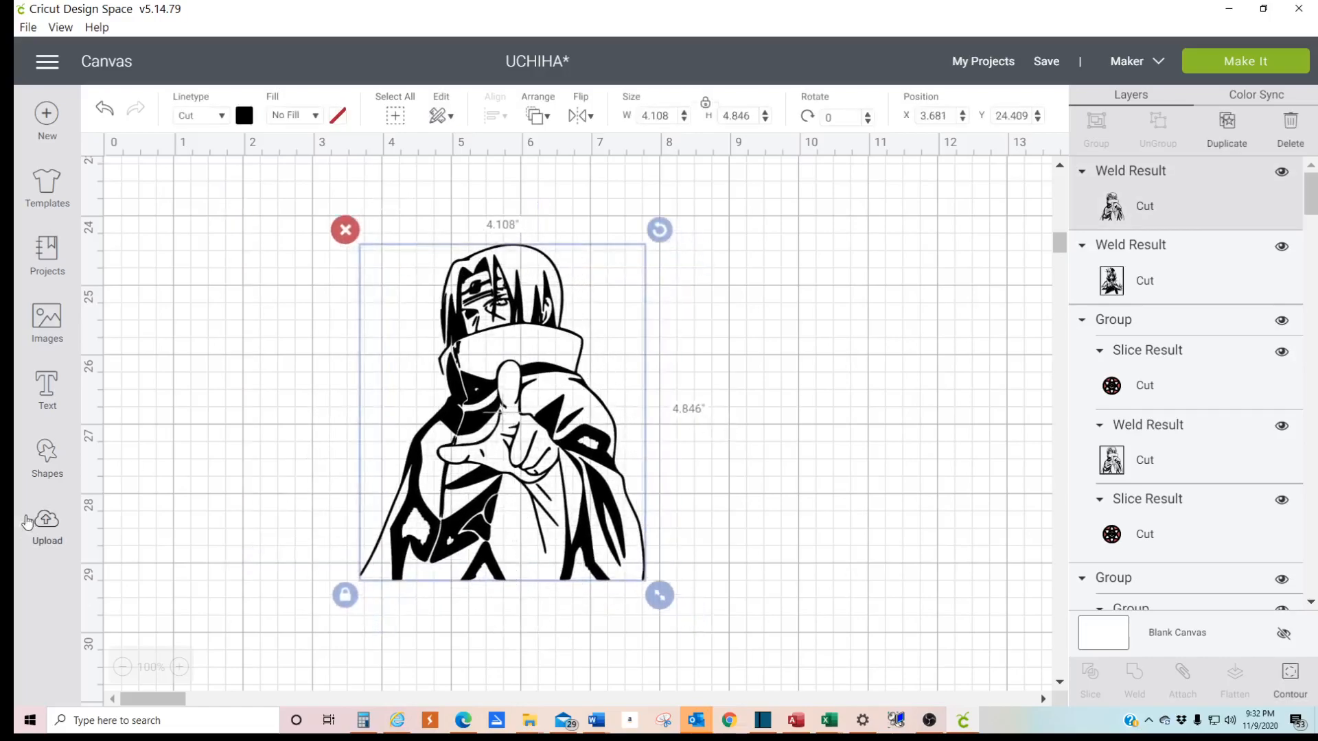
- Insert a square over the figure at about X 2.8, Y 23.5 and enlarge it to about 6.33 inches
left_click(42, 457)
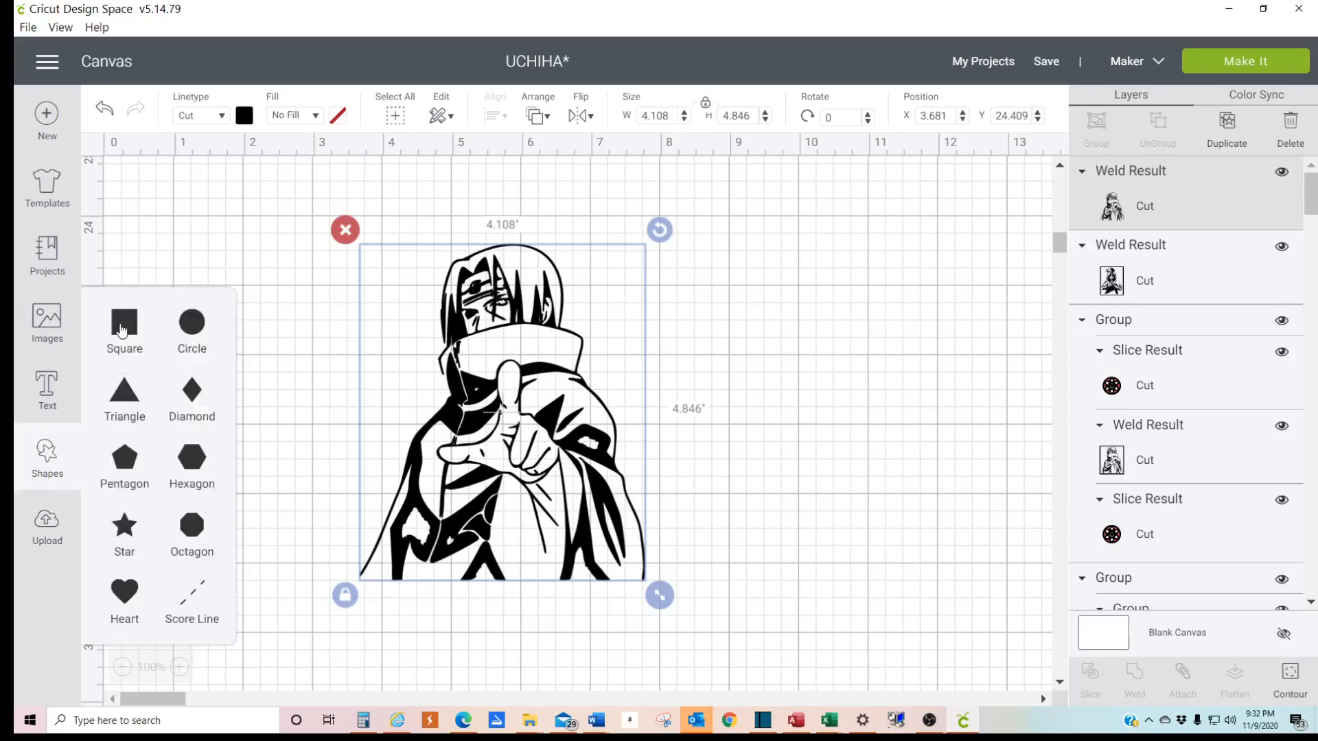
left_click(121, 331)
left_click_drag(382, 372, 438, 257)
left_click_drag(530, 411, 753, 630)
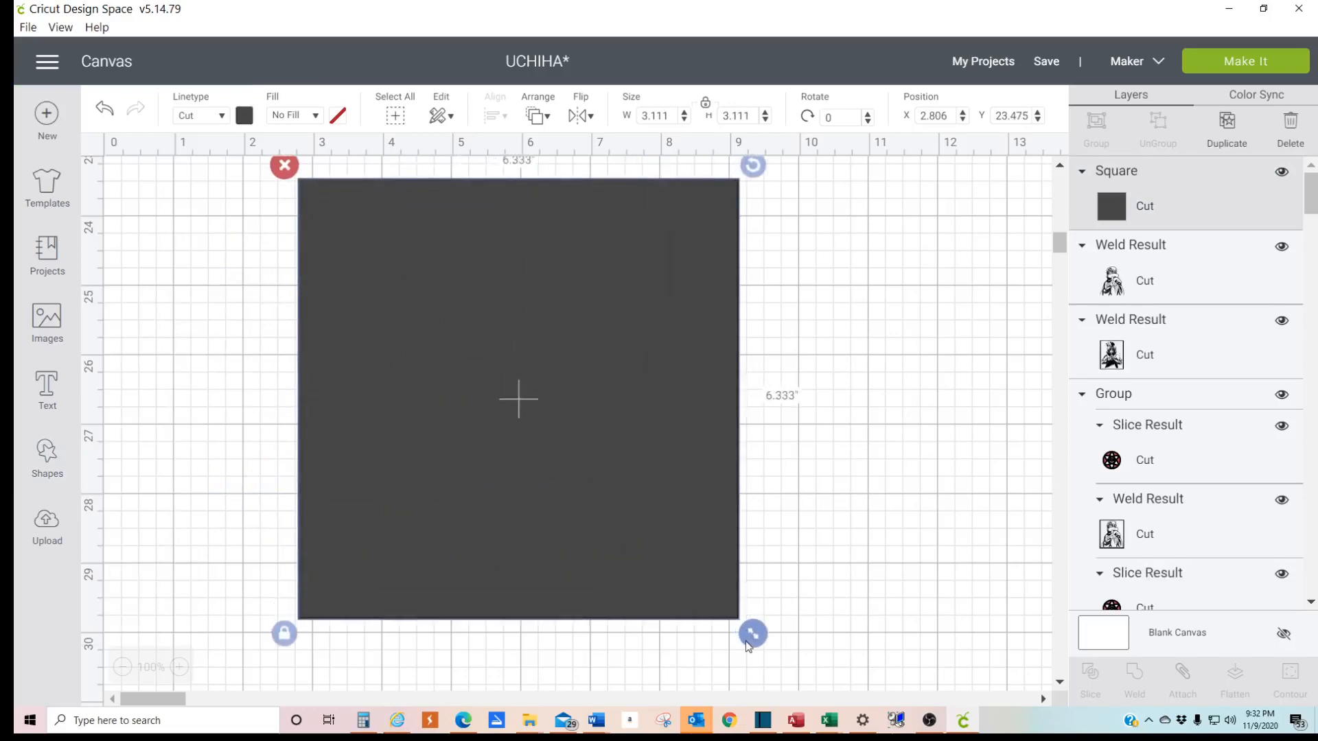
- Send the square to the back behind the figure and shift it to about X 2.65, Y 23.46
right_click(628, 449)
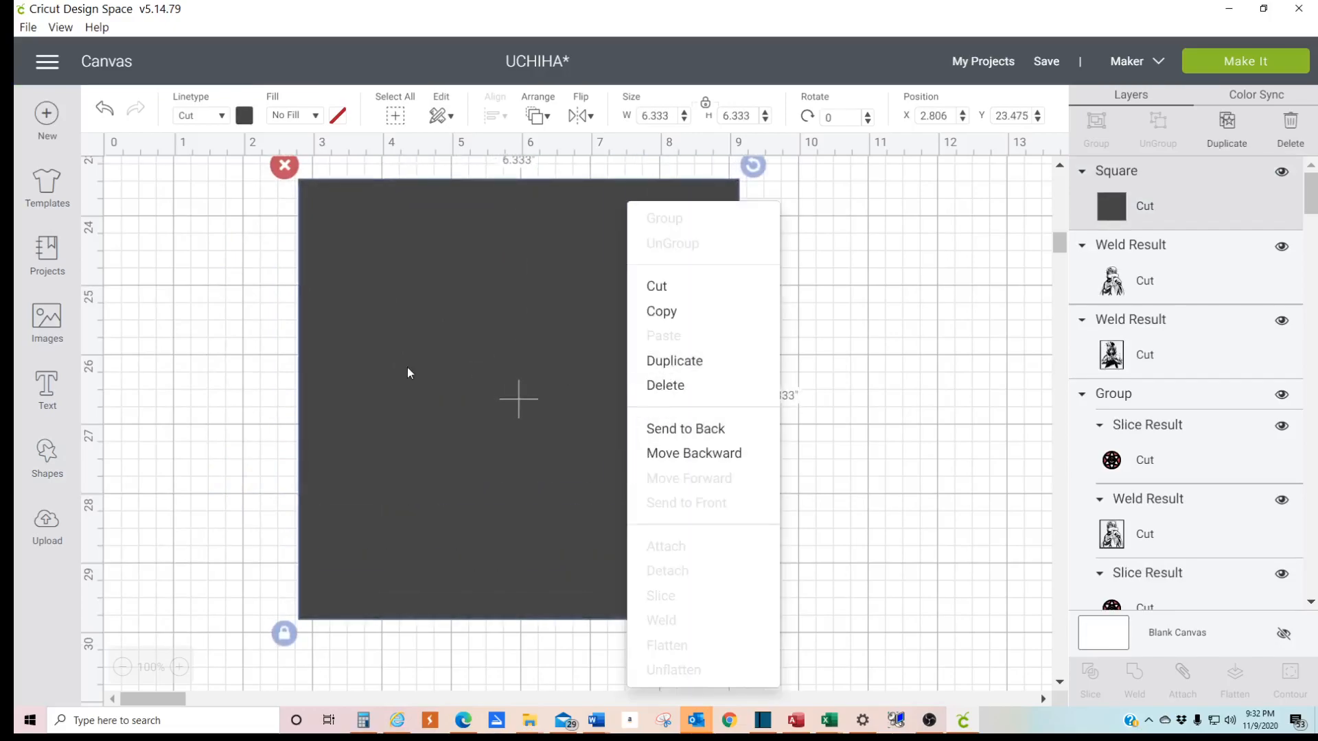
left_click(670, 431)
mouse_move(660, 388)
left_mouse_down()
mouse_move(623, 400)
mouse_move(649, 387)
left_mouse_up()
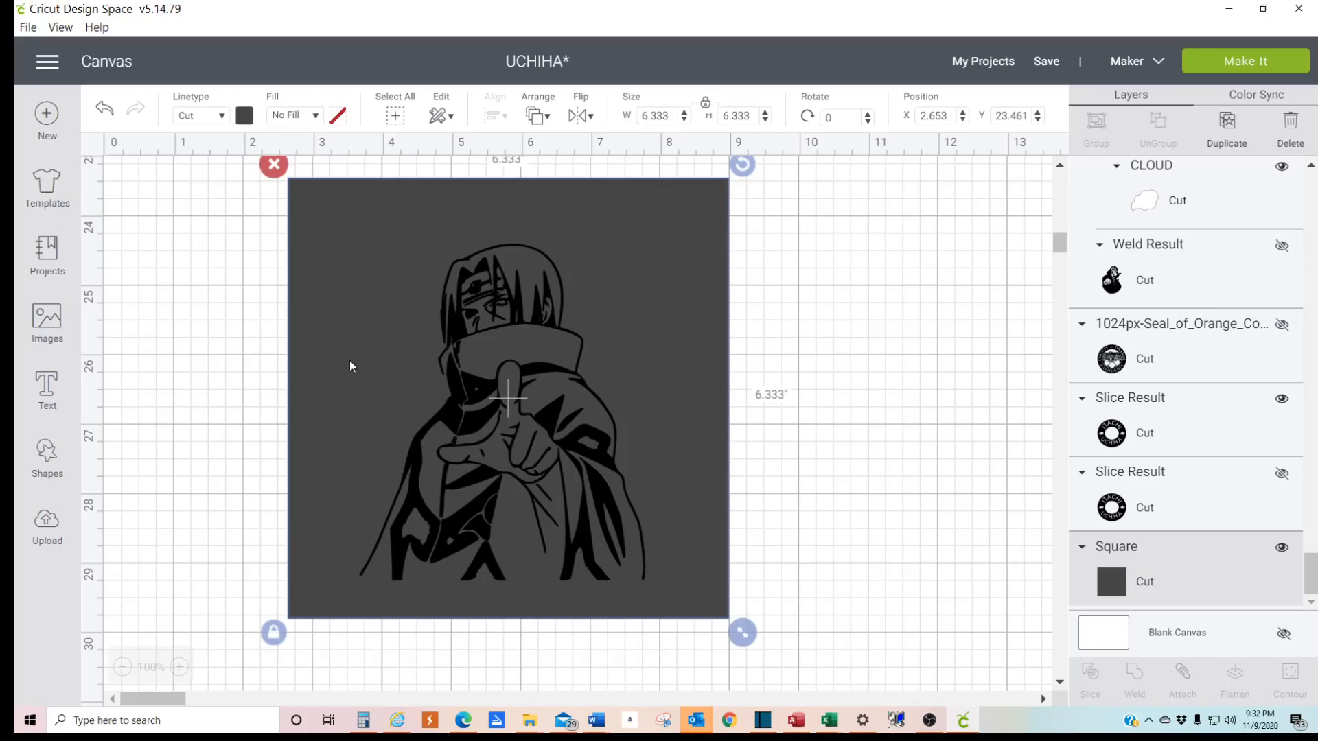
- Unlock the square's proportions and shrink it around the repositioned figure to about 4.35 by 5.54 inches
left_click(275, 633)
left_click_drag(729, 632, 659, 601)
left_click_drag(368, 385, 327, 352)
left_click(713, 473)
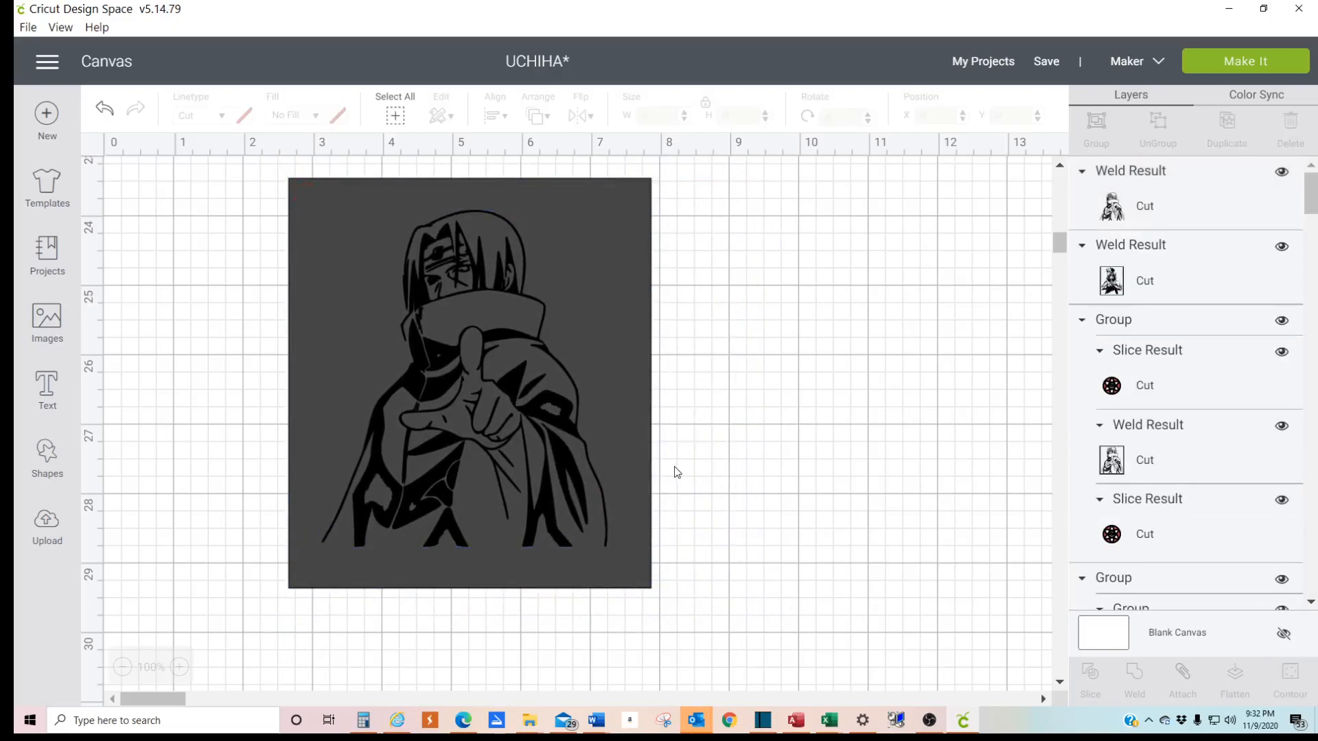
left_click_drag(632, 451, 659, 448)
left_click_drag(693, 599, 631, 573)
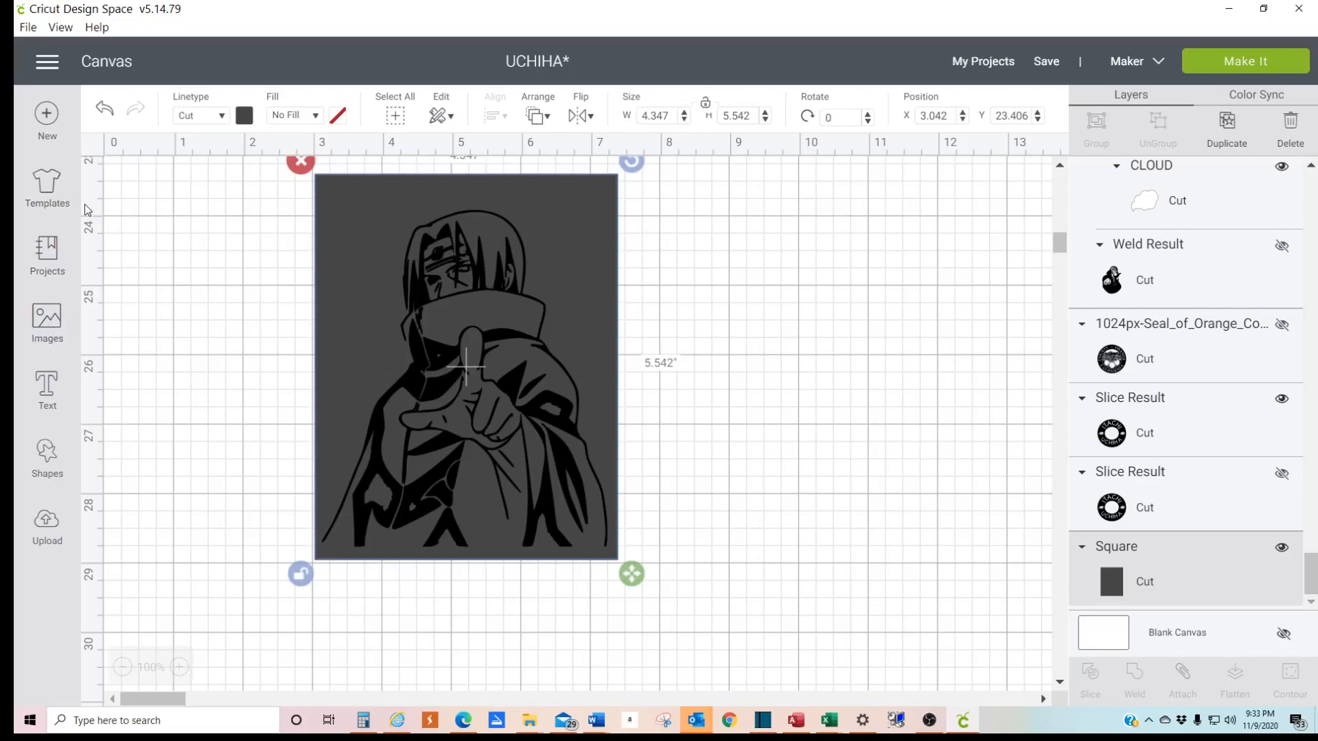
left_click(44, 252)
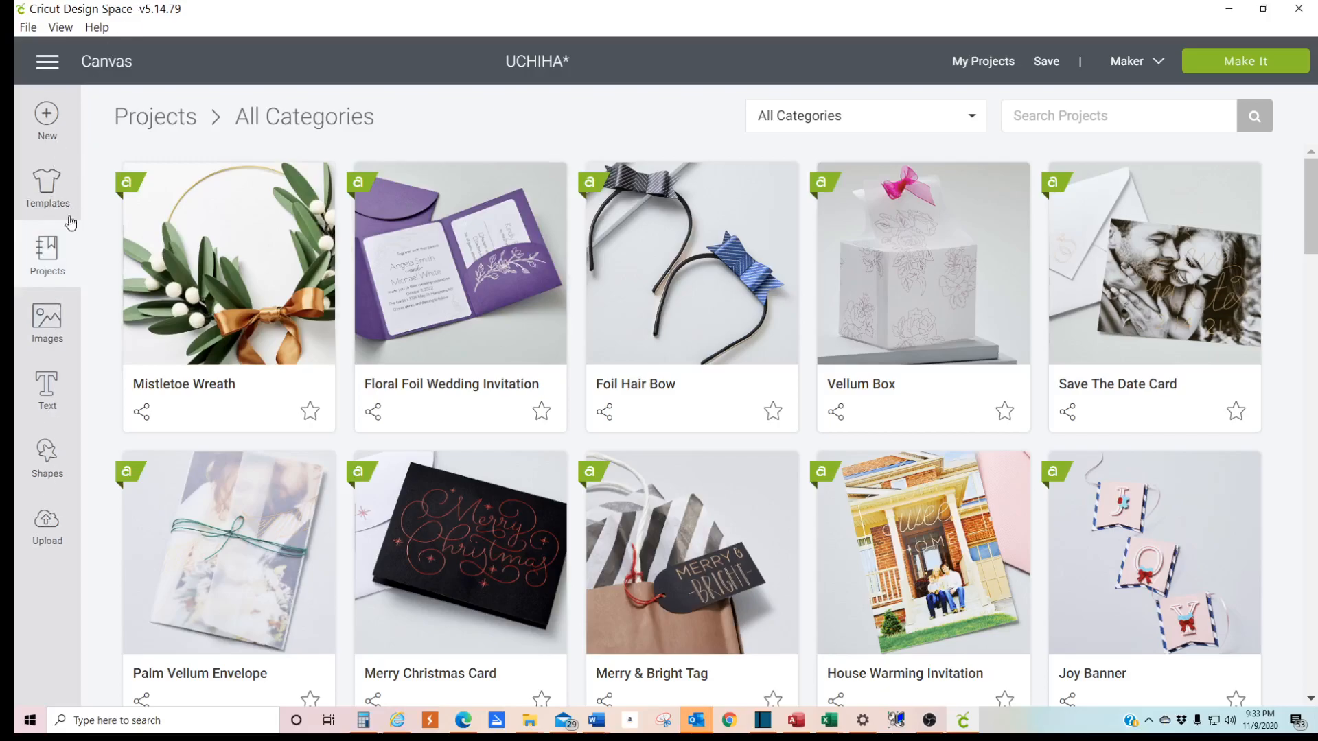
left_click(106, 61)
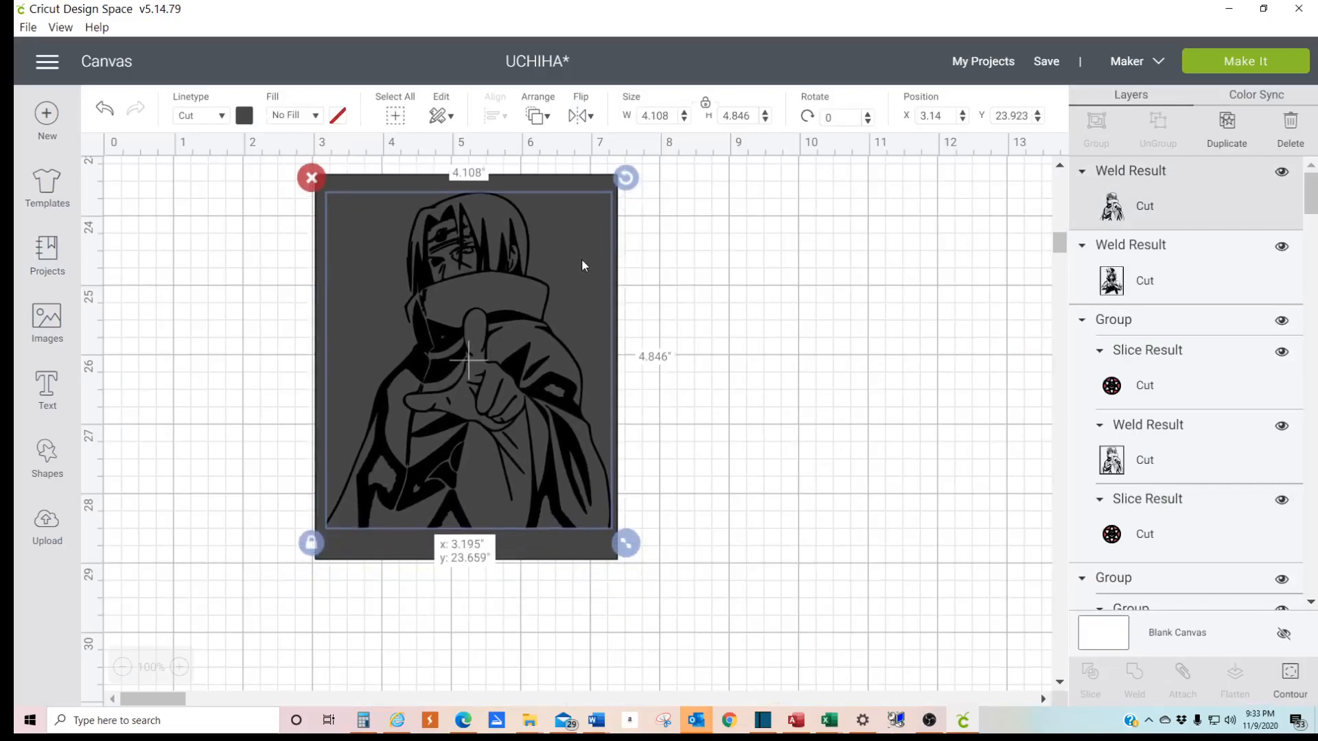
- Shorten the square to about 4.31 by 4.99 inches and fit the figure inside it at about X 3.17, Y 23.46
left_click_drag(581, 253, 579, 250)
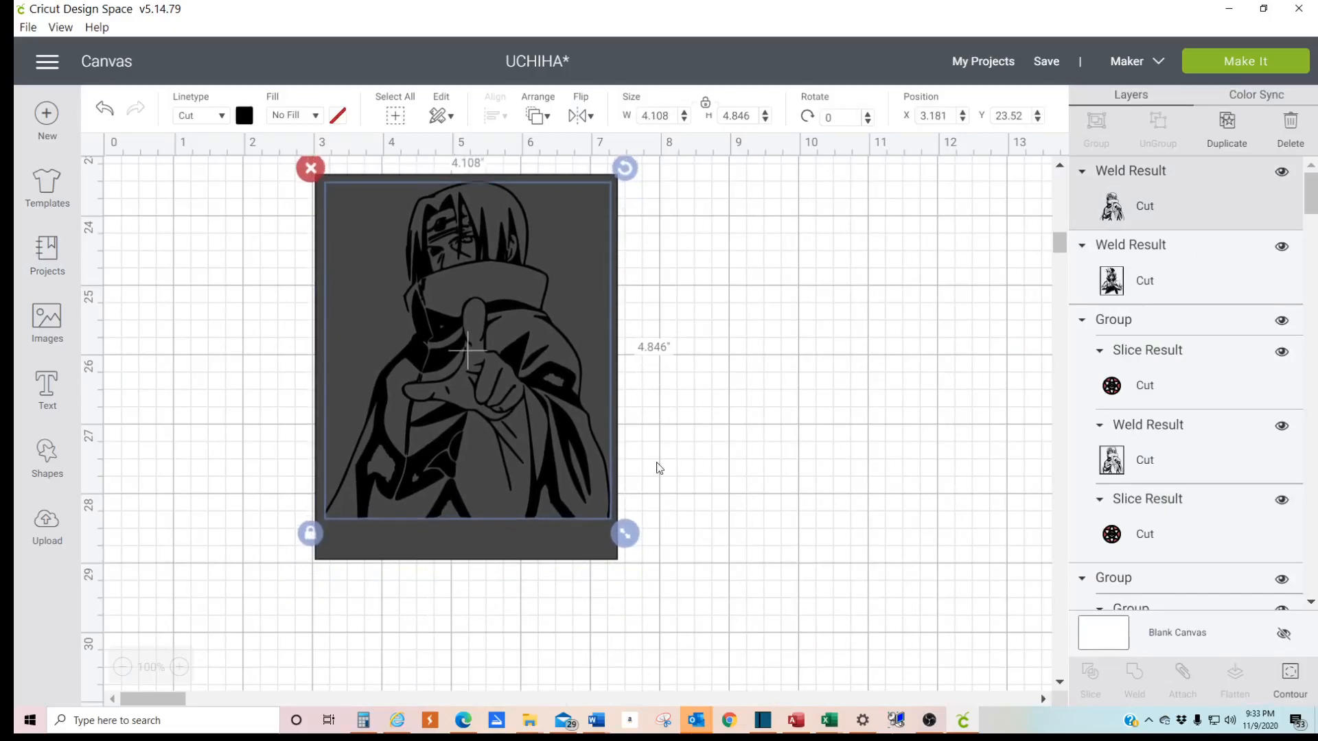
left_click(408, 537)
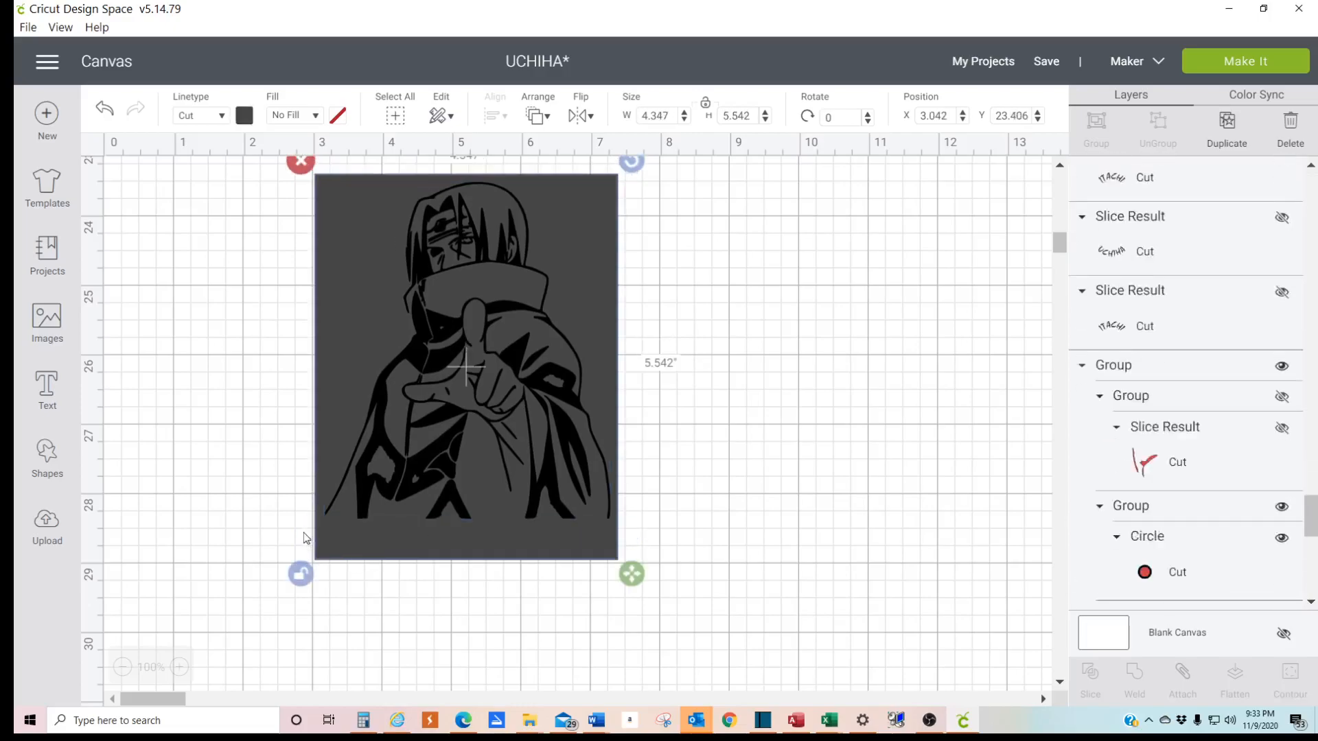
left_click_drag(628, 575, 626, 538)
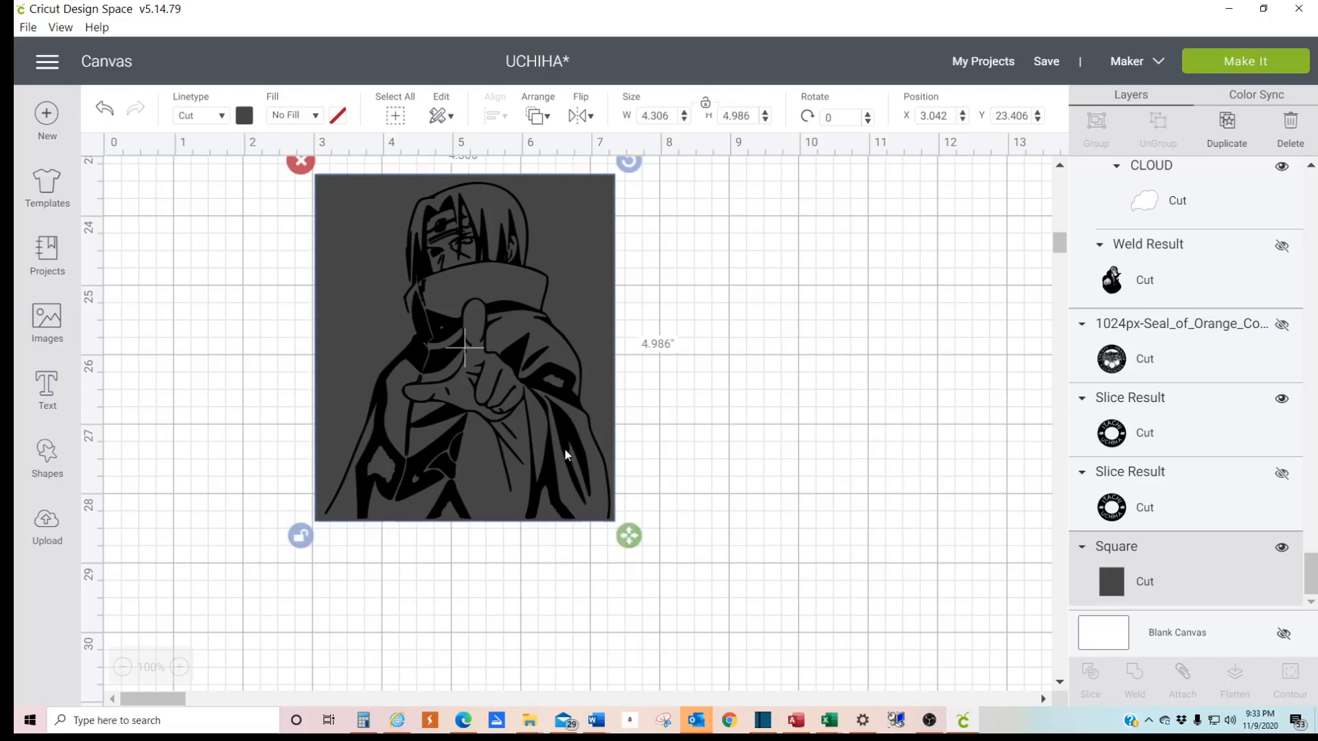
left_click(550, 431)
left_click_drag(535, 430, 523, 393)
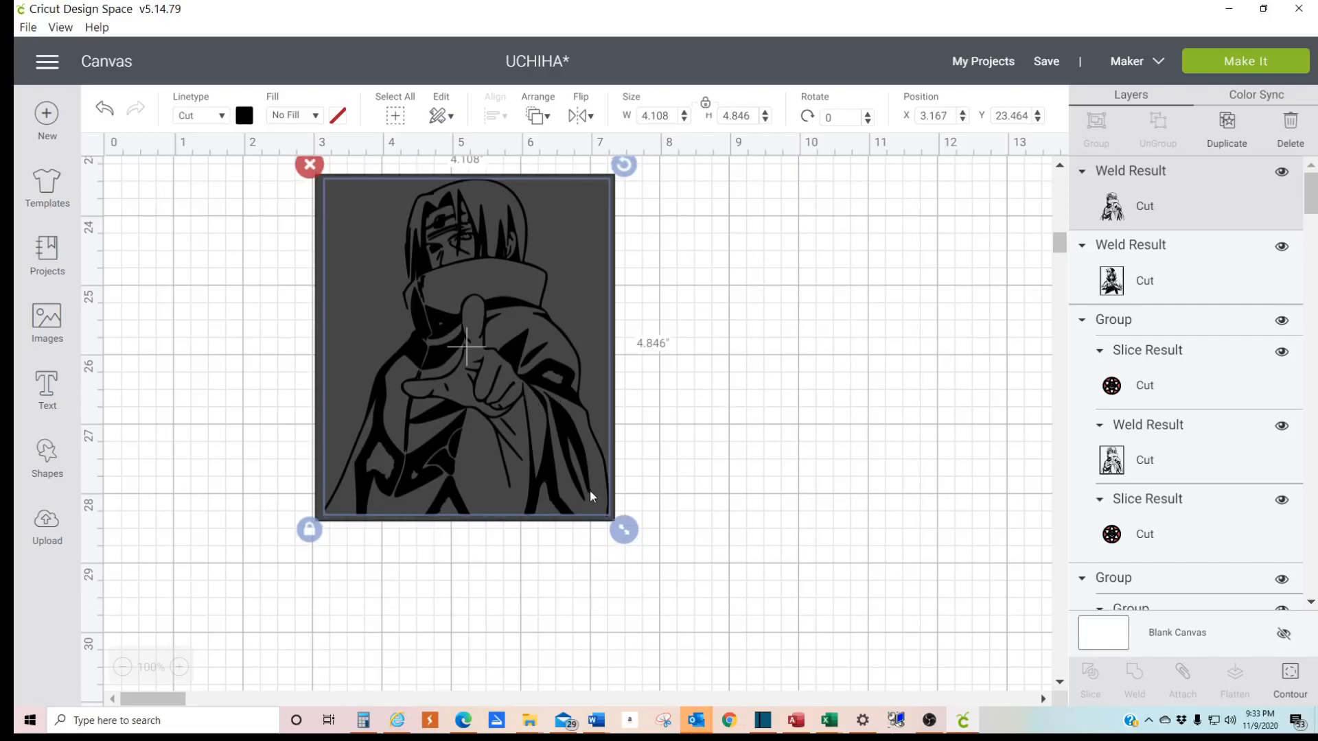
left_click(562, 519)
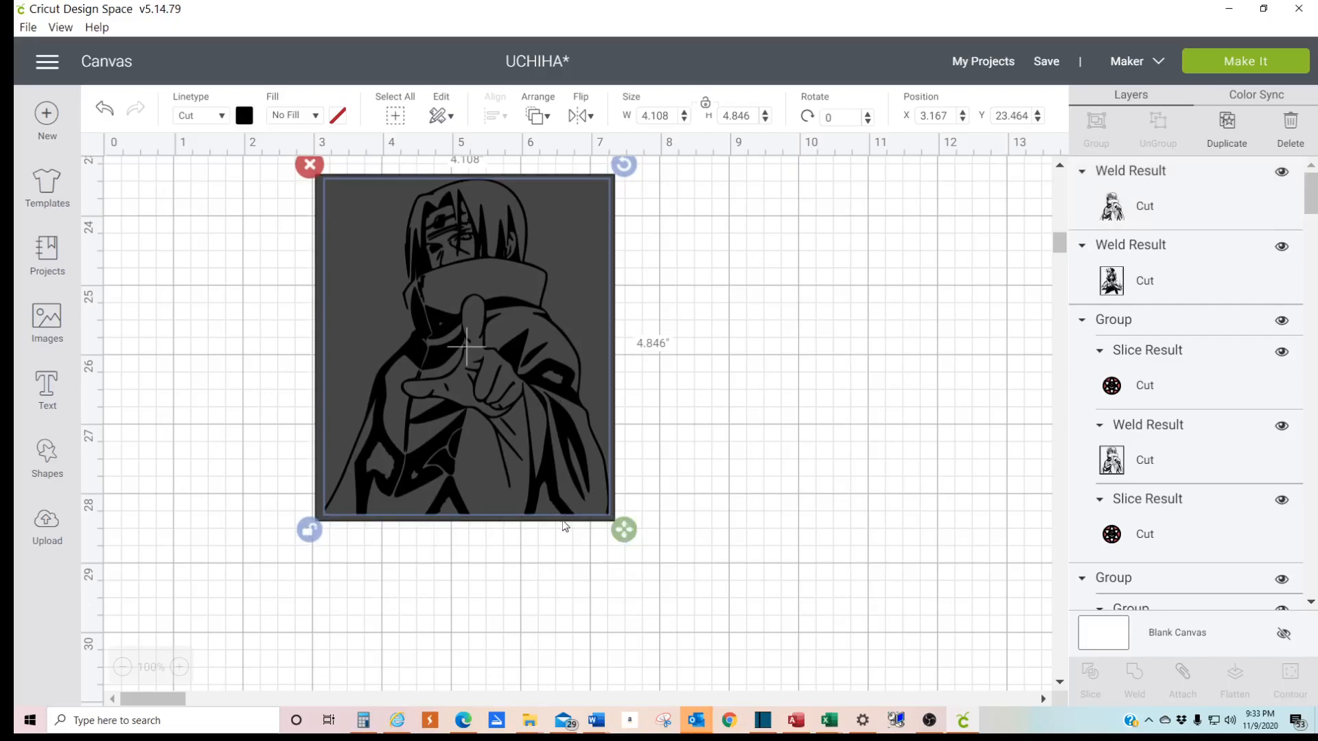
right_click(599, 273)
left_click(1040, 388)
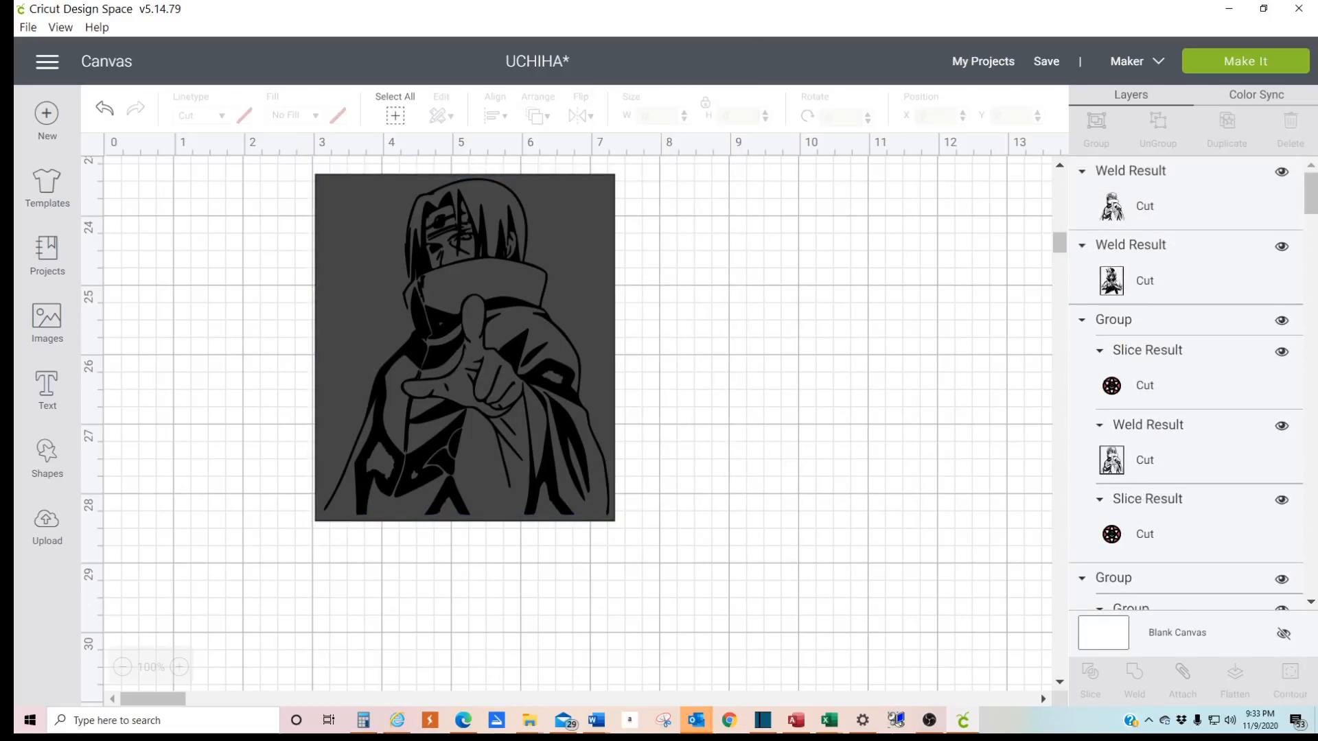
- Duplicate the background rectangle, offset the copy to about X 2.92, Y 23.35, and send it to the back
left_click(316, 177)
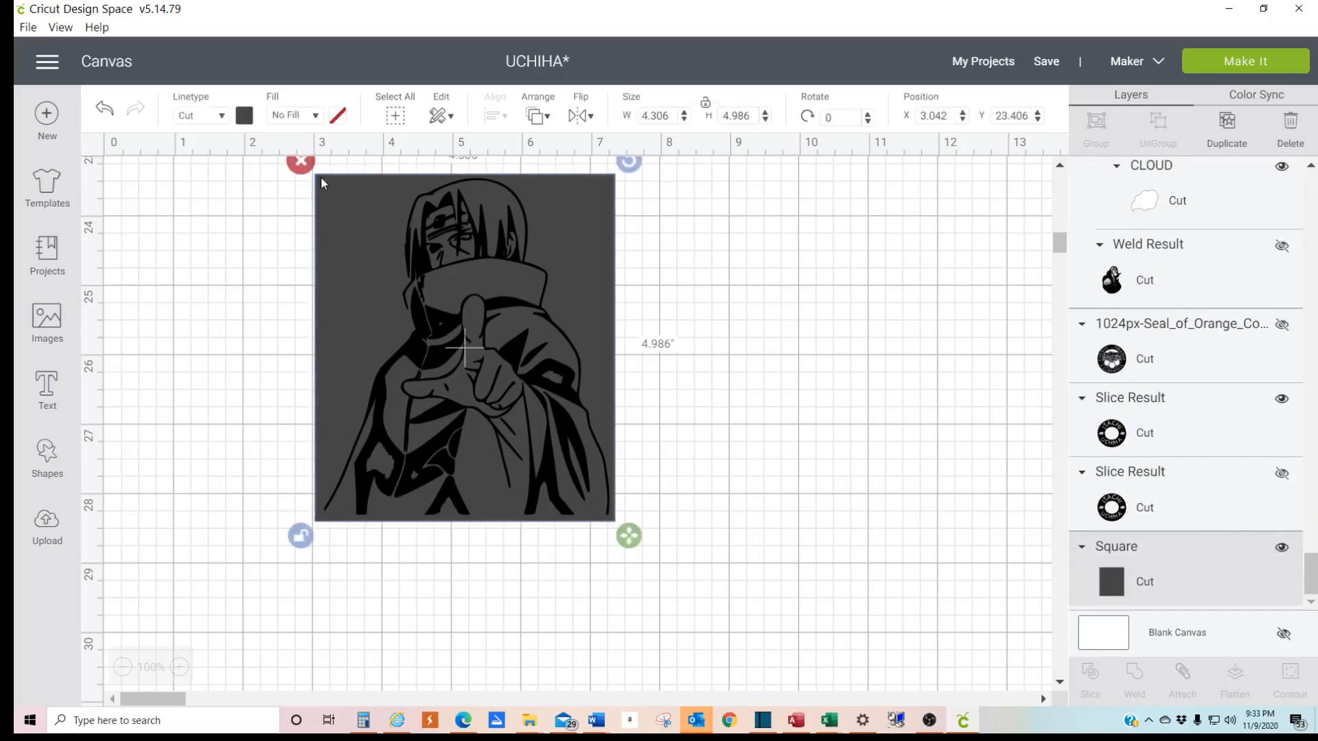
right_click(320, 179)
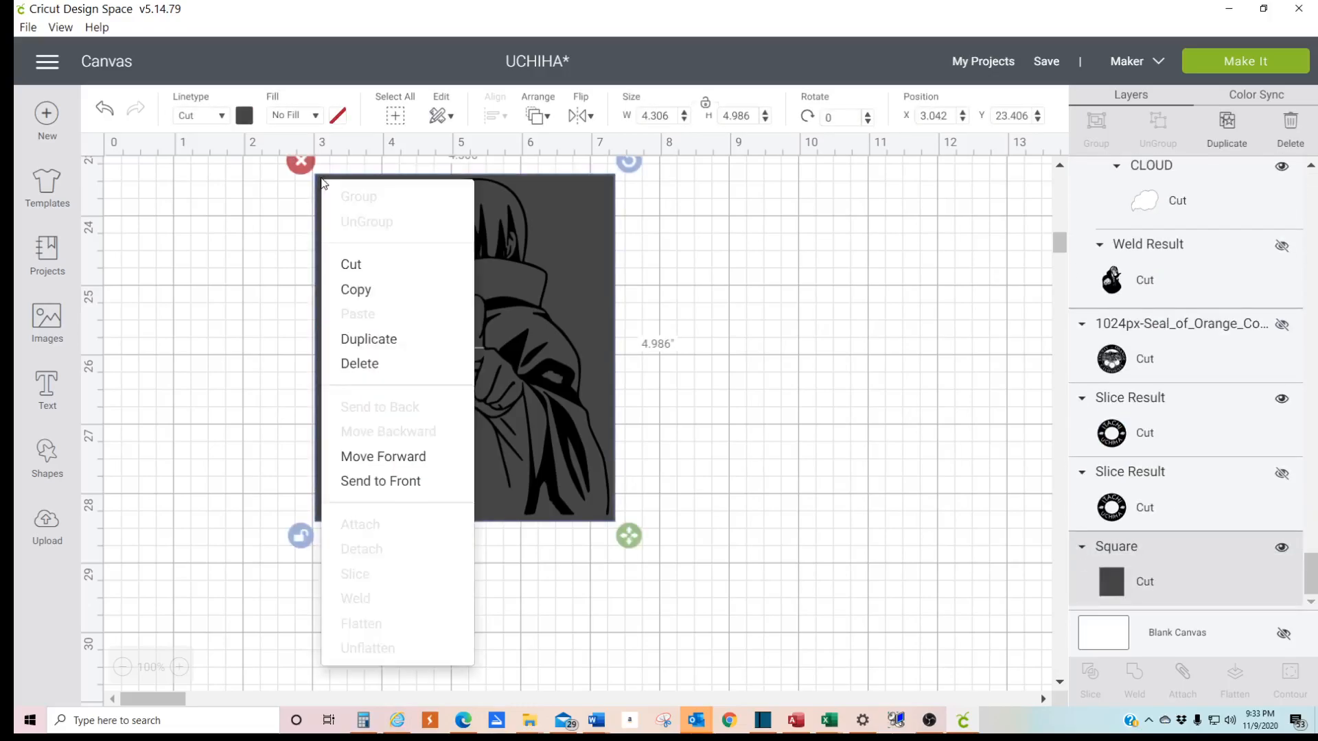
left_click(367, 346)
left_click_drag(487, 355, 446, 316)
right_click(483, 315)
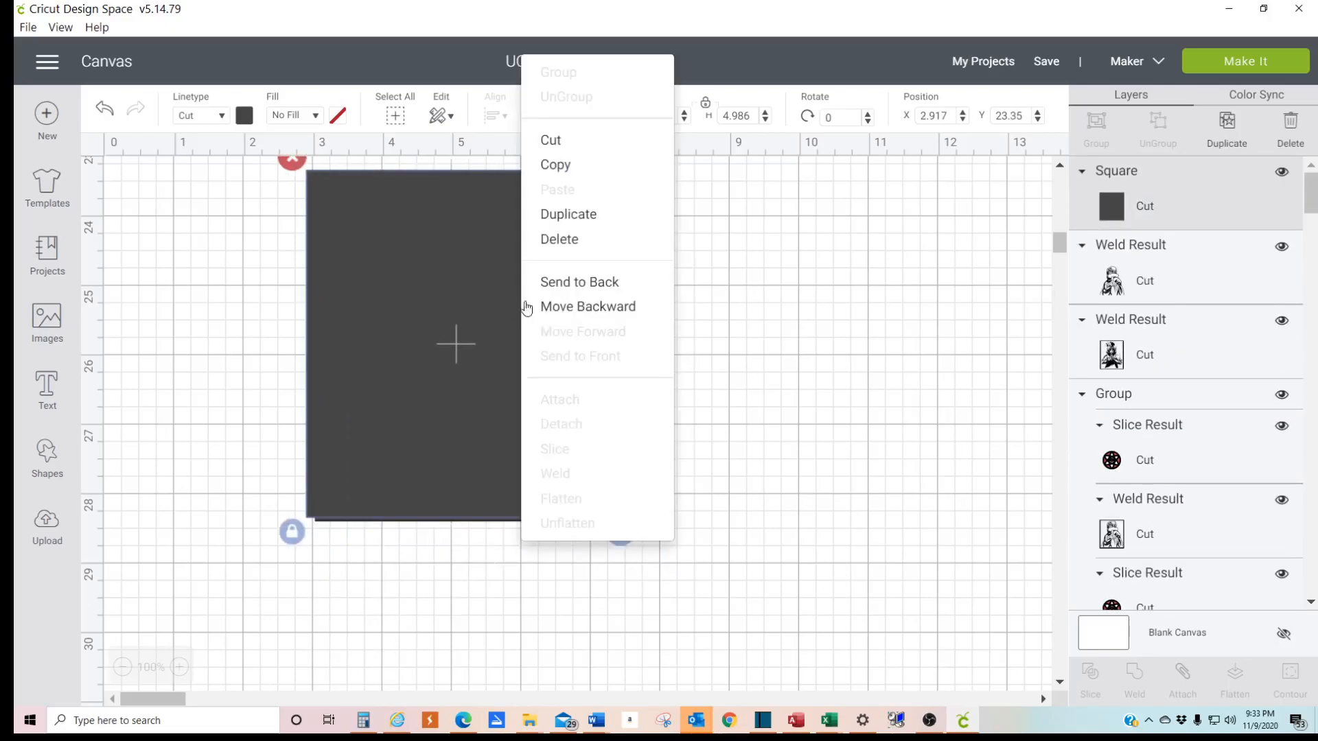
left_click(599, 279)
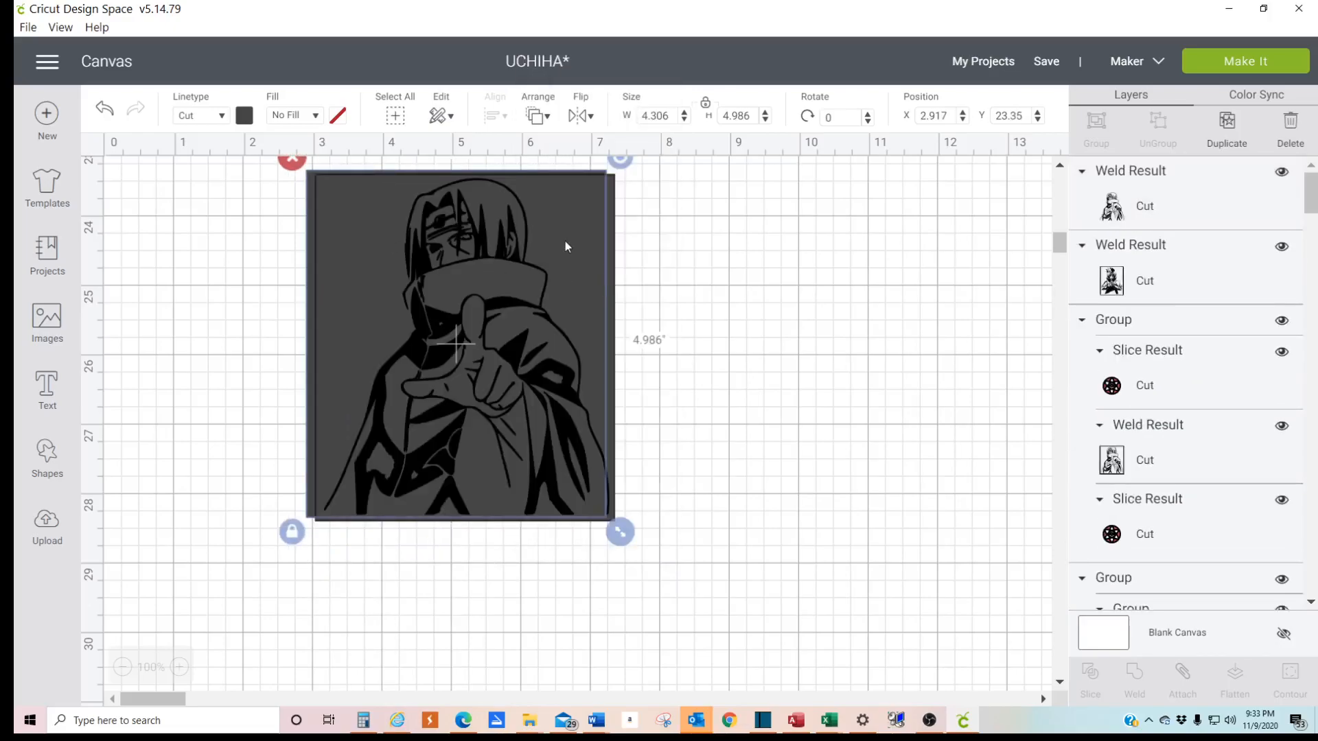
- Unlock the rear rectangle's proportions and enlarge it to about 4.56 by 5.11 inches so it borders the front rectangle
left_click(291, 534)
left_click_drag(617, 538, 637, 541)
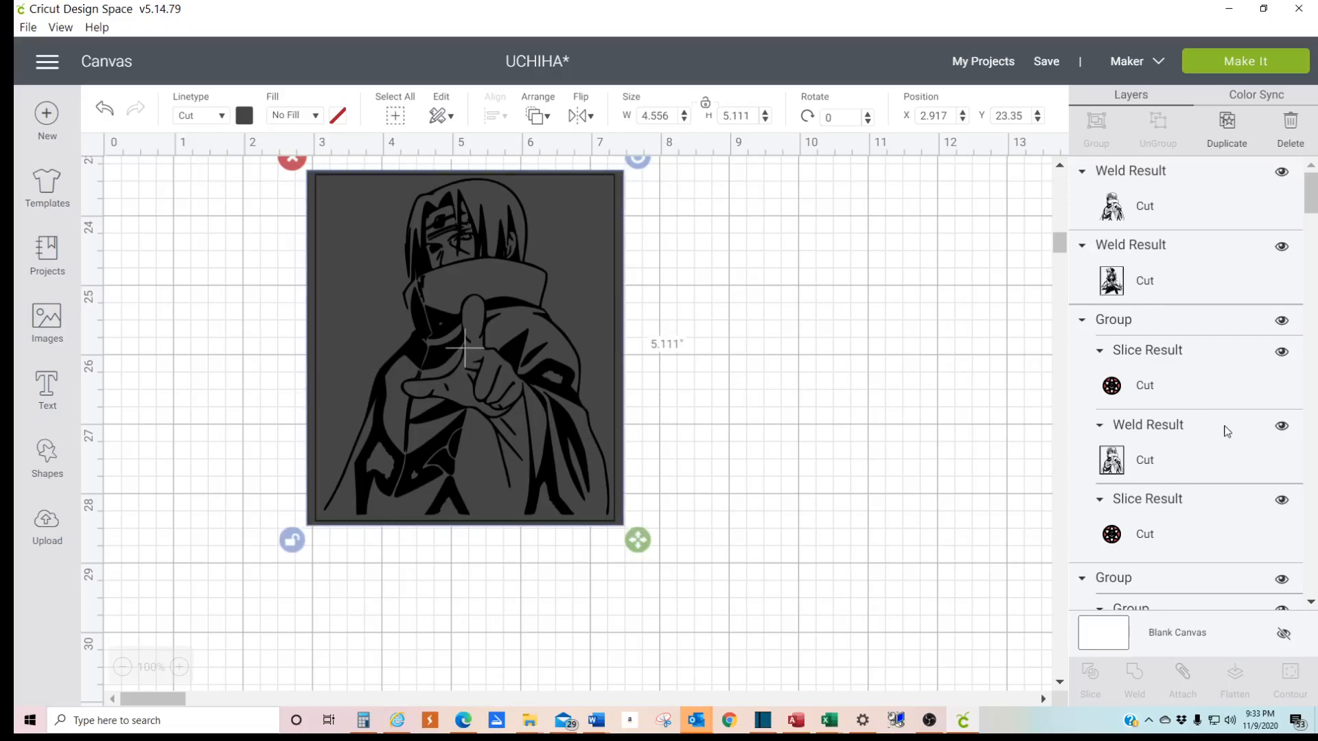
- Slice the two overlapping squares and move the two solid pieces away from the figure
scroll(1208, 450, "down", 5)
scroll(1203, 451, "down", 5)
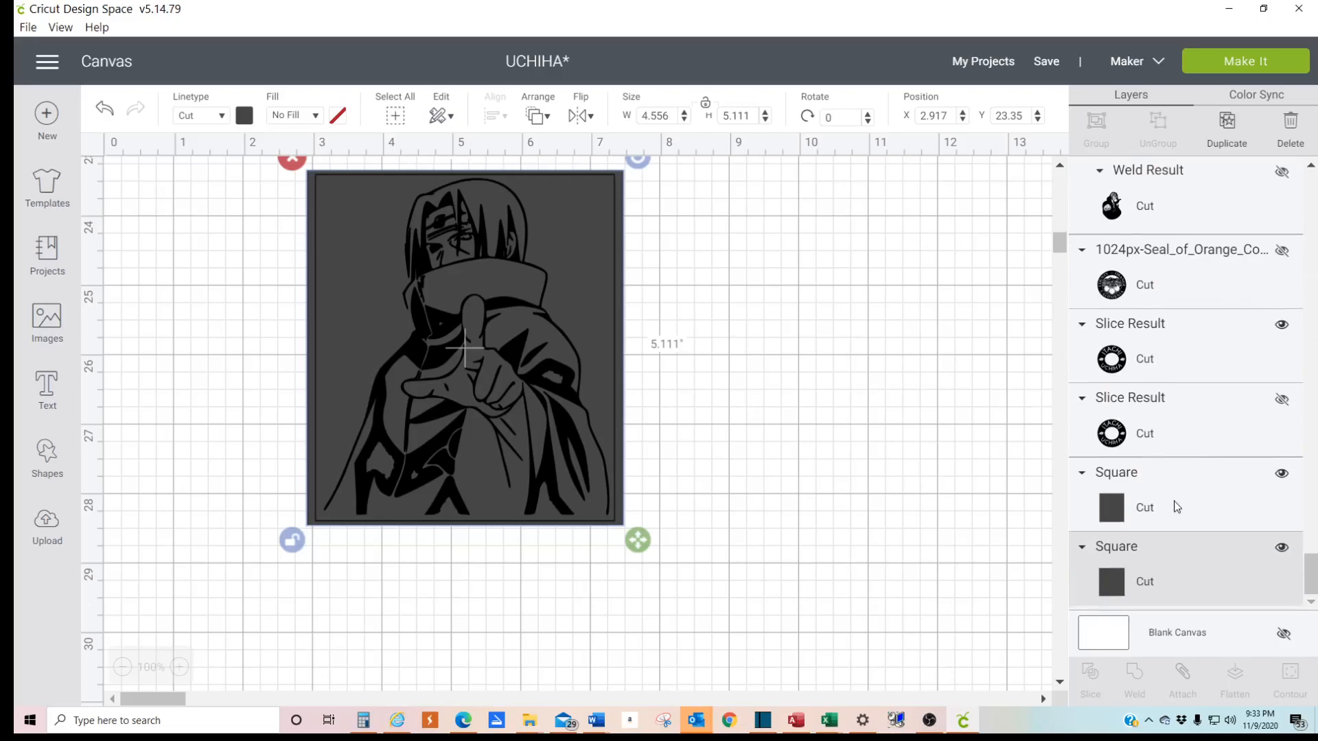
left_click(1162, 499, "shift")
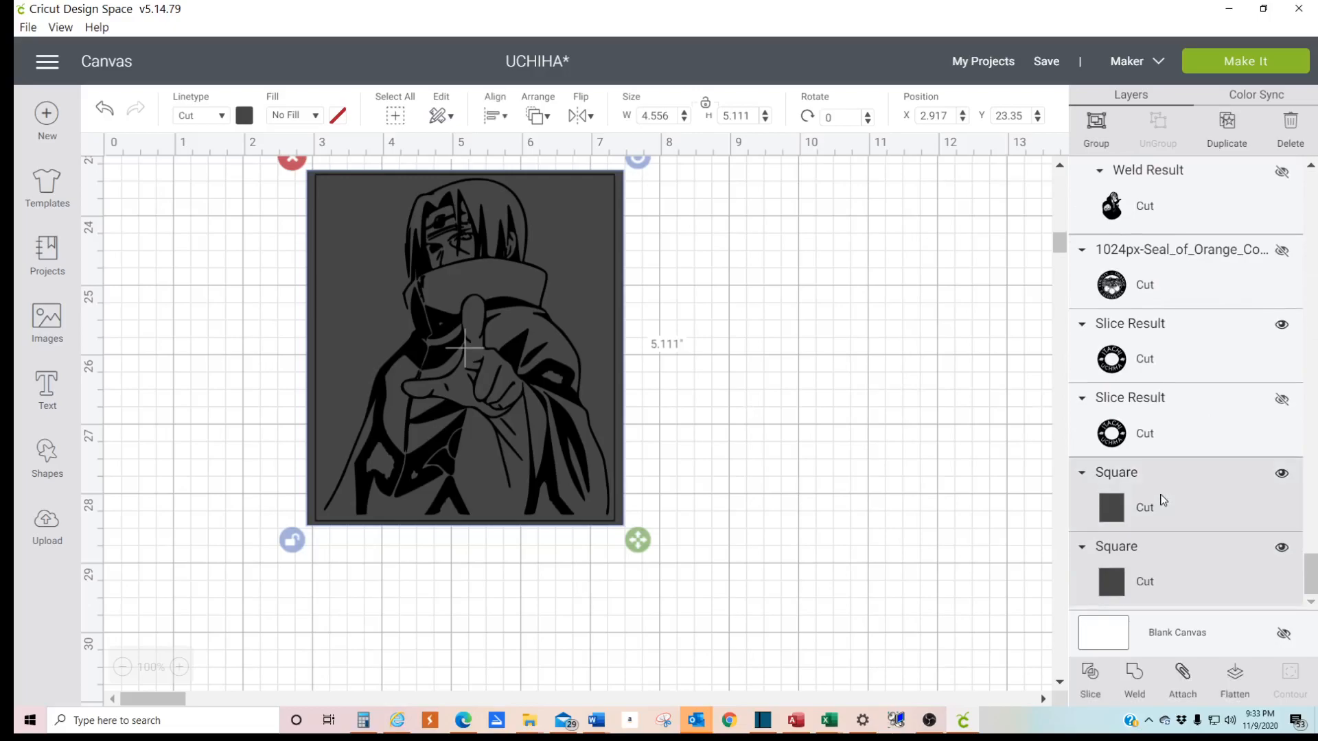
left_click(1090, 674)
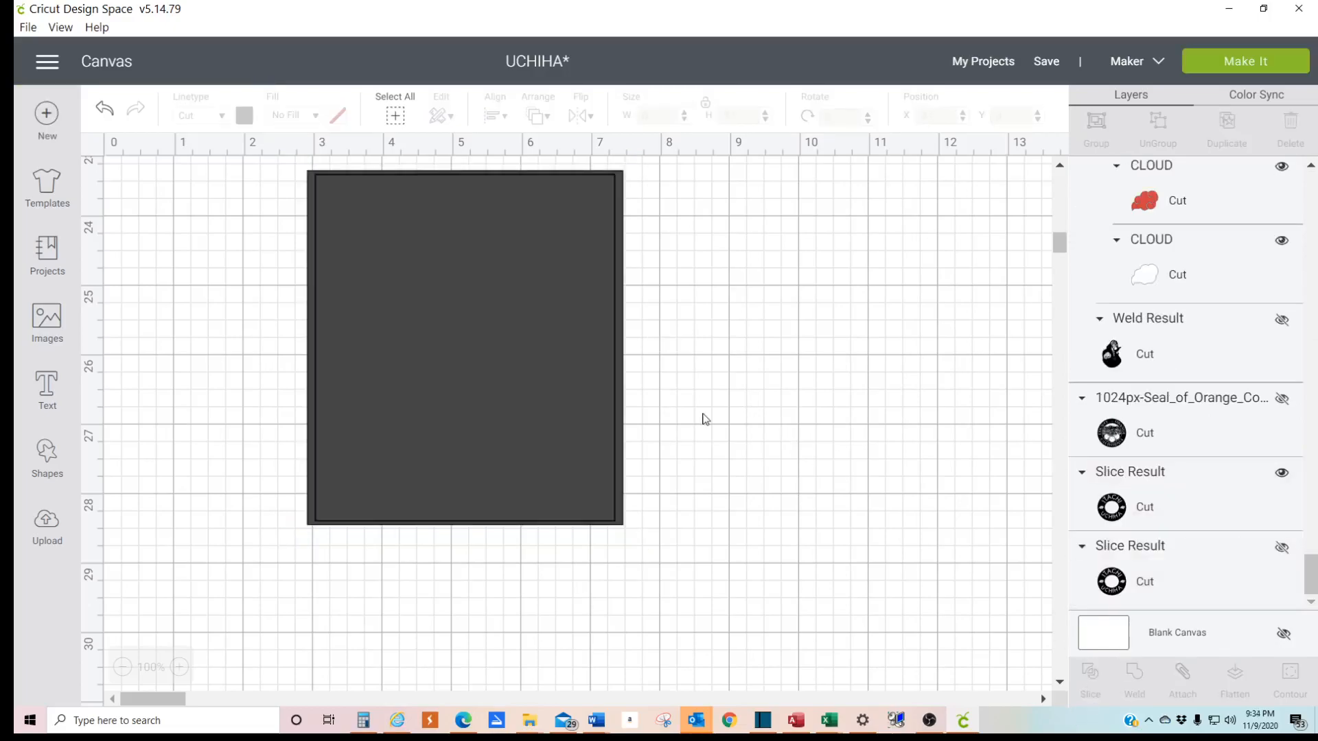
left_click_drag(490, 269, 919, 393)
left_click_drag(492, 308, 885, 481)
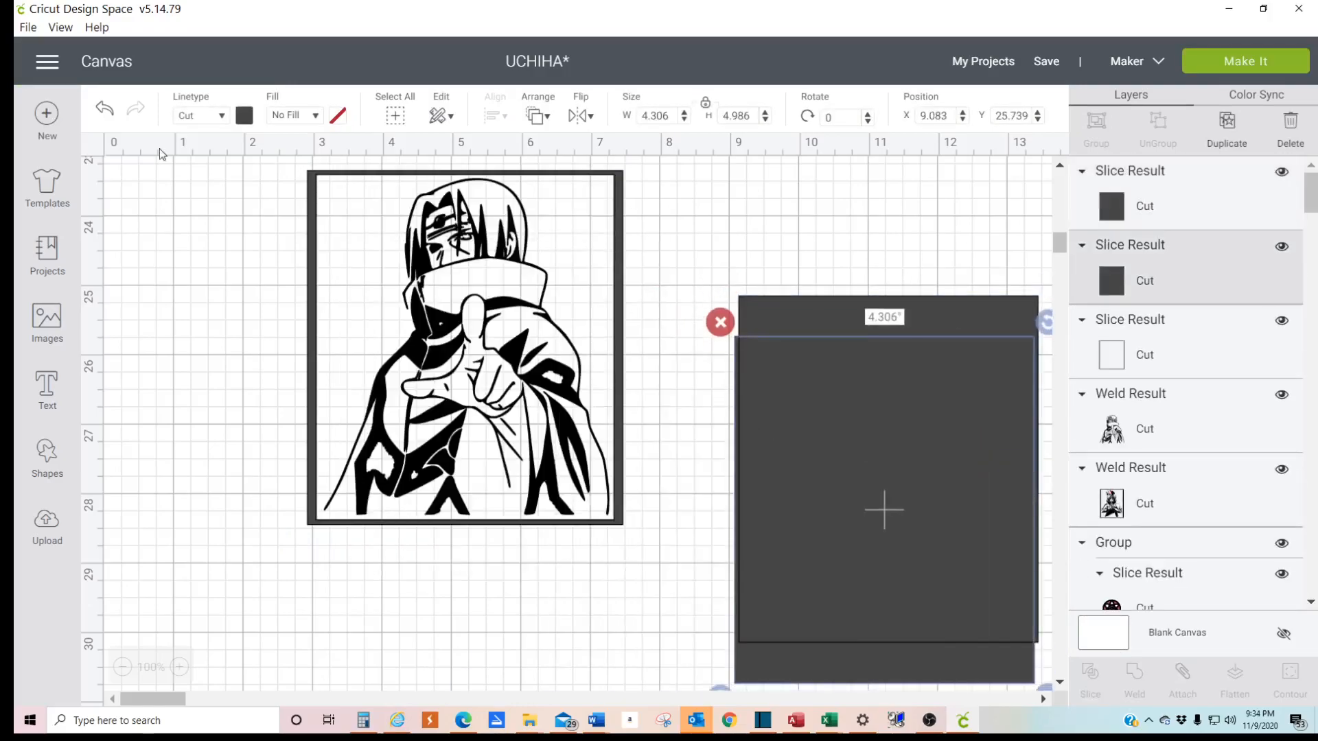
- Undo the moves of the solid pieces and the slice, returning to the two whole squares behind the figure
left_click(108, 109)
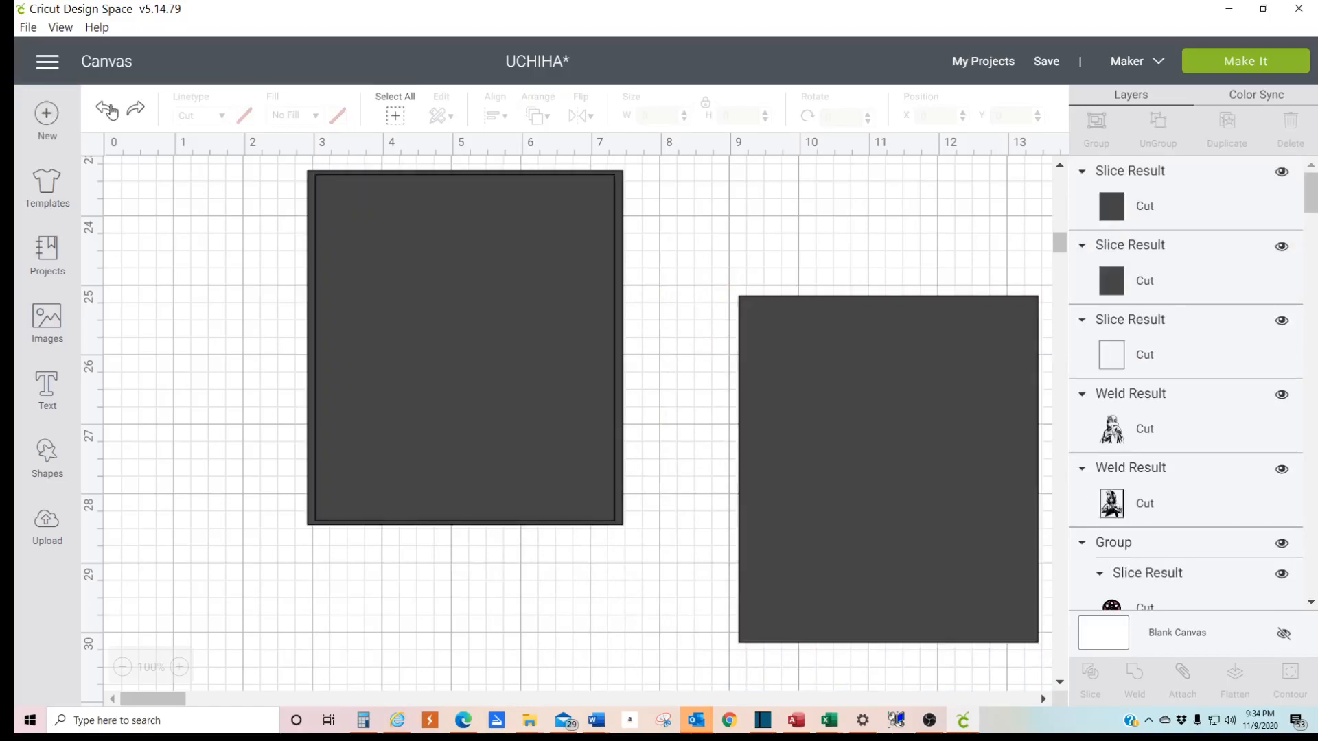
left_click(108, 110)
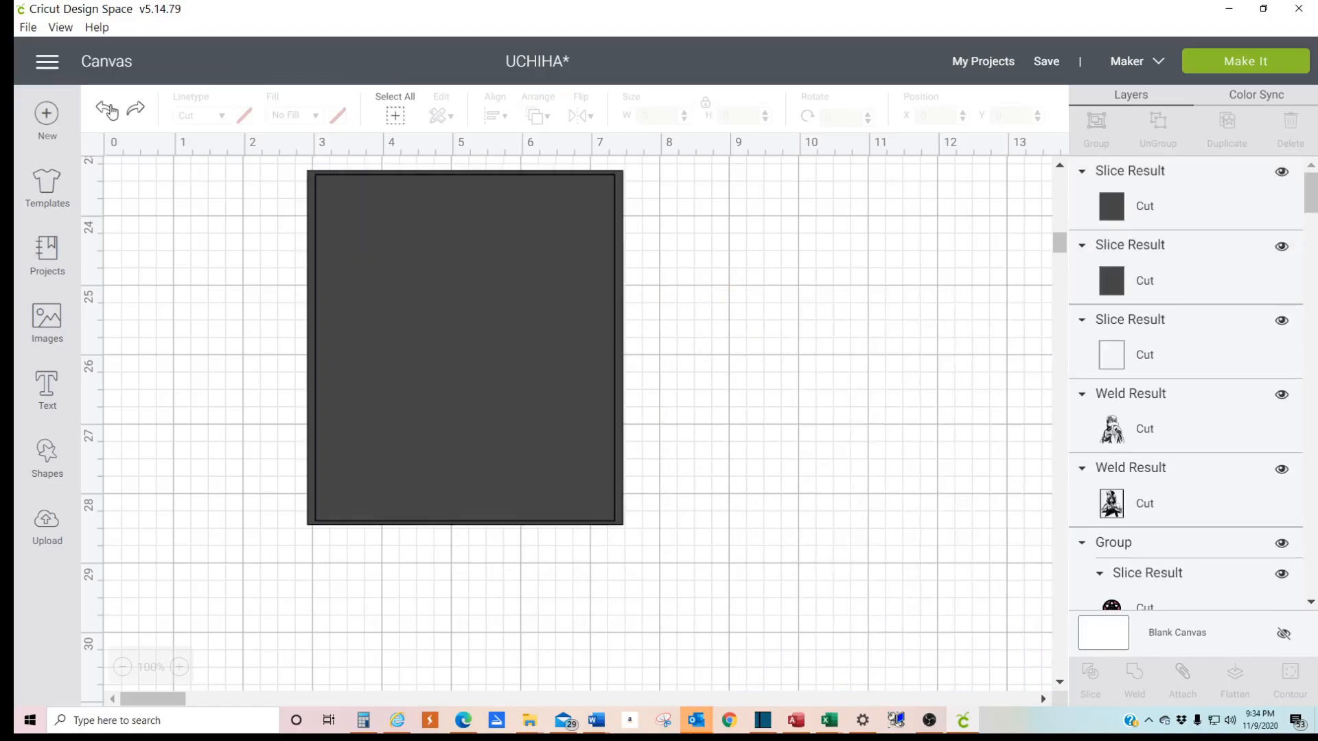
left_click(108, 110)
left_click(108, 109)
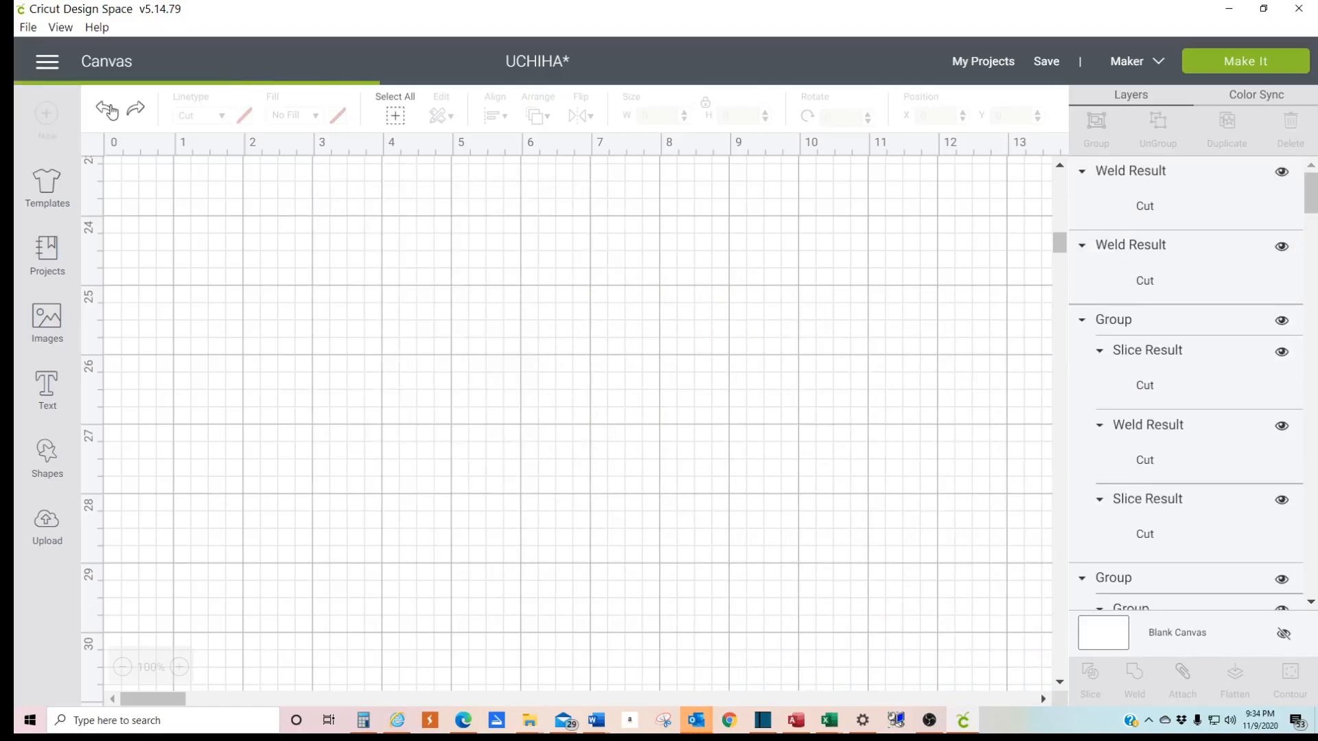
left_click(141, 117)
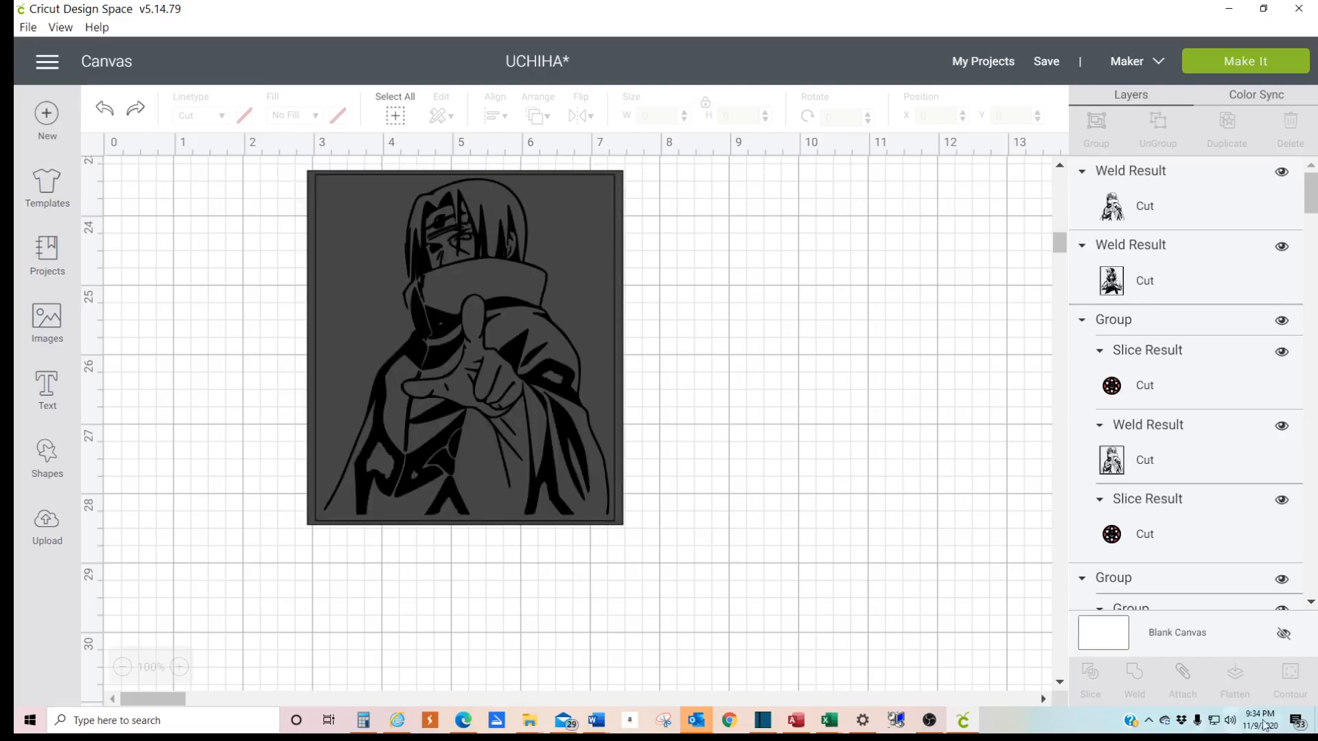
- Select both Square layers and slice them to cut a rectangular frame
scroll(1164, 574, "down", 10)
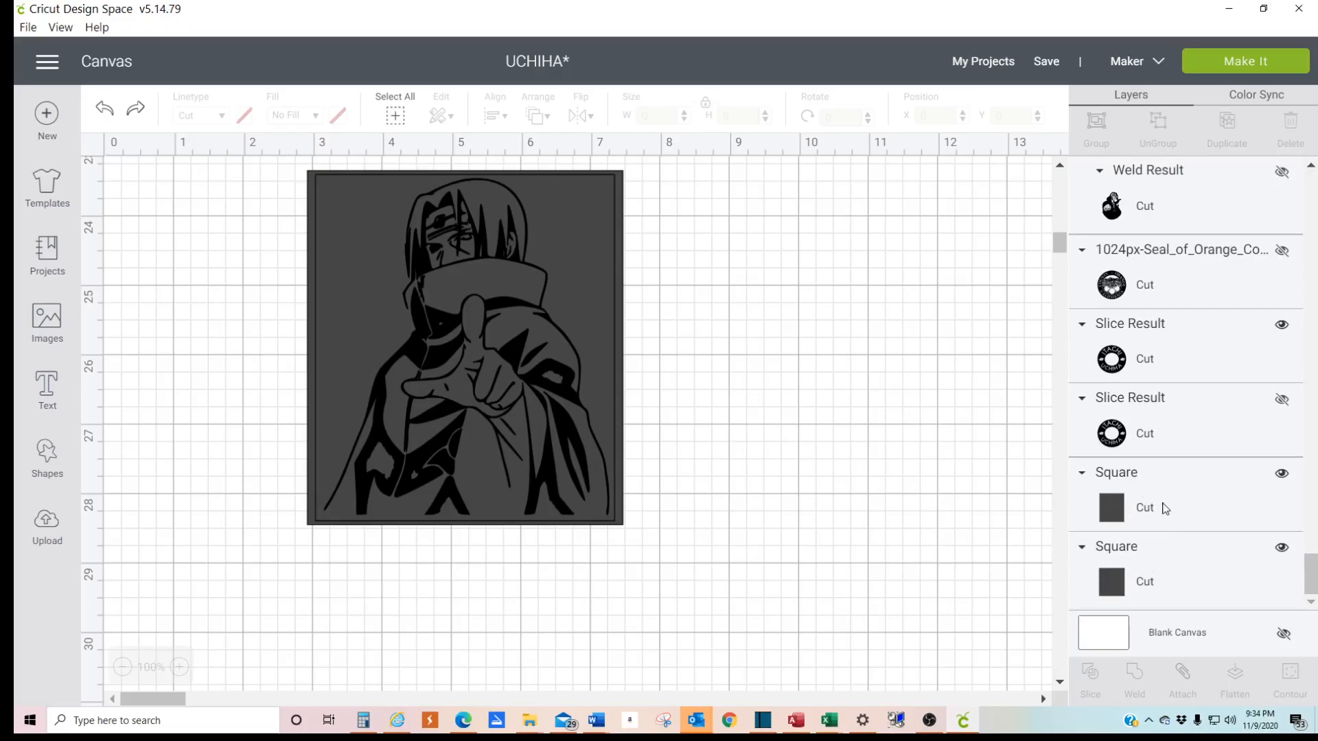
left_click(1134, 506)
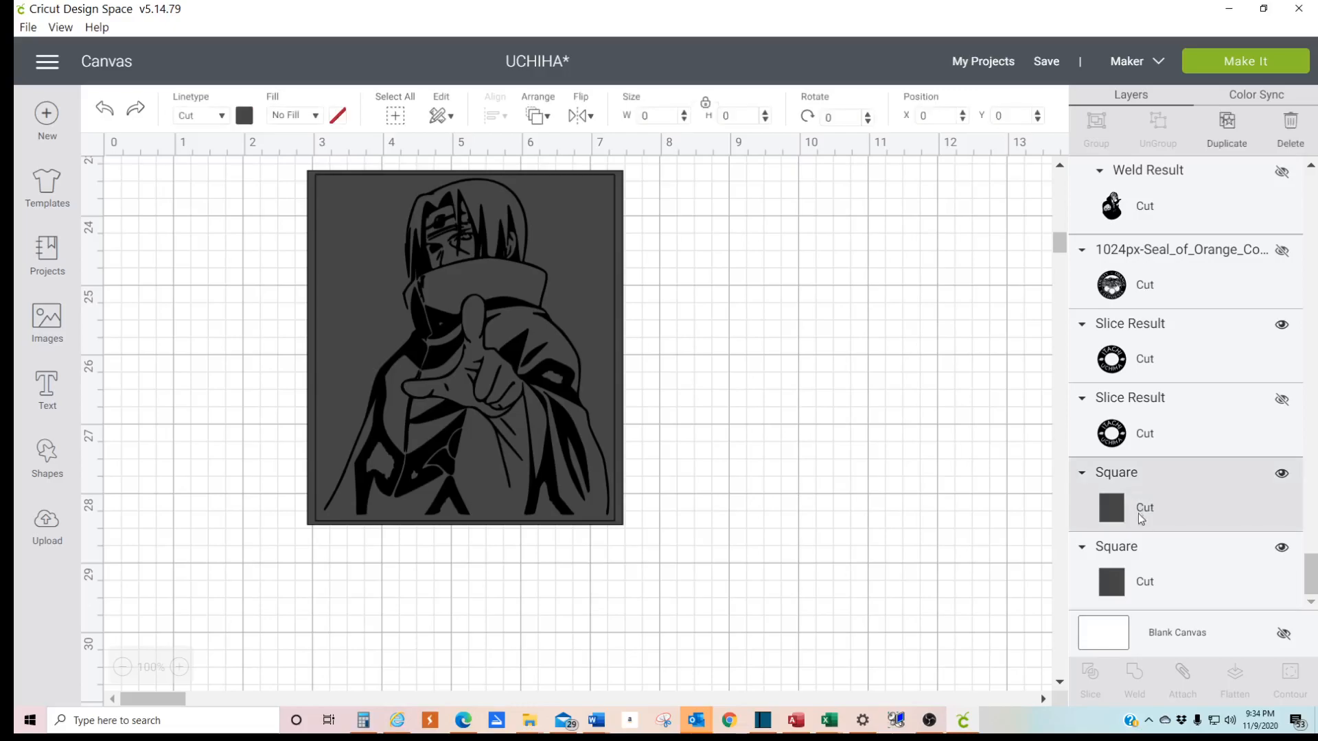
left_click(1143, 573, "shift")
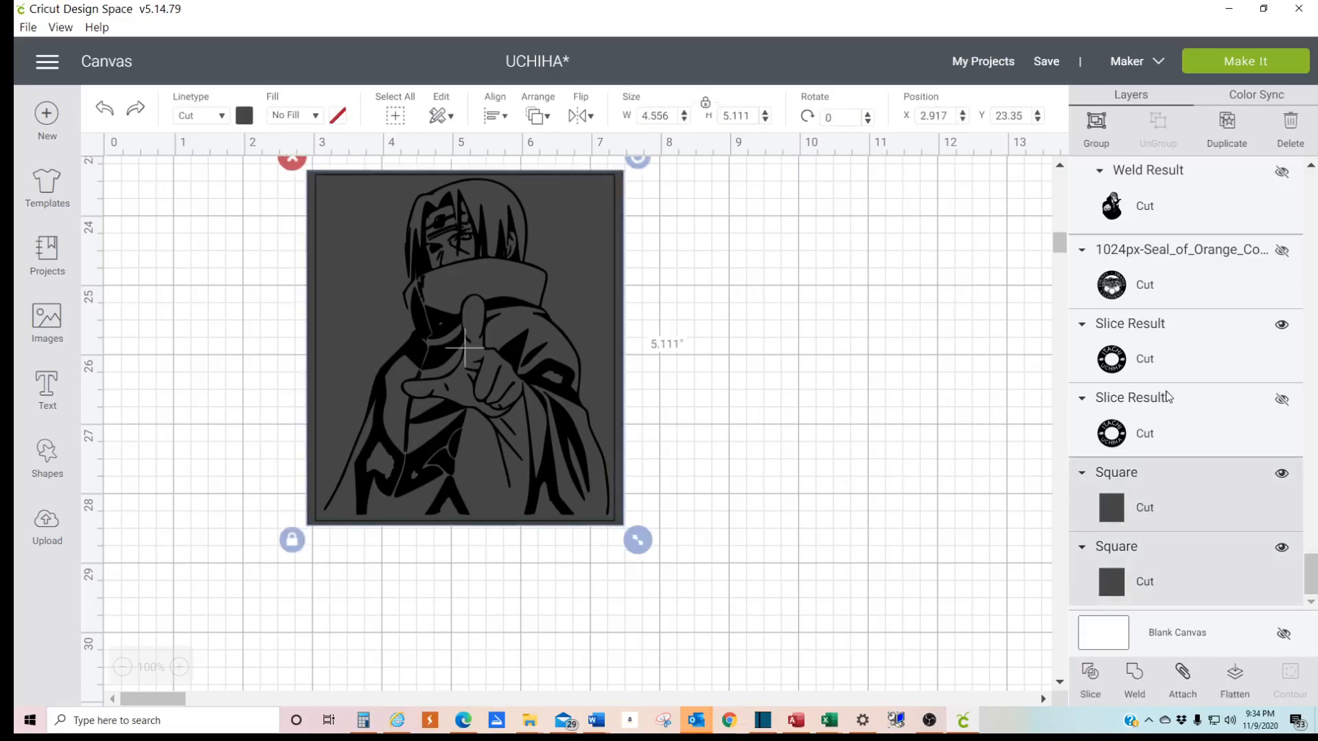
scroll(1164, 396, "up", 3)
scroll(1165, 396, "up", 10)
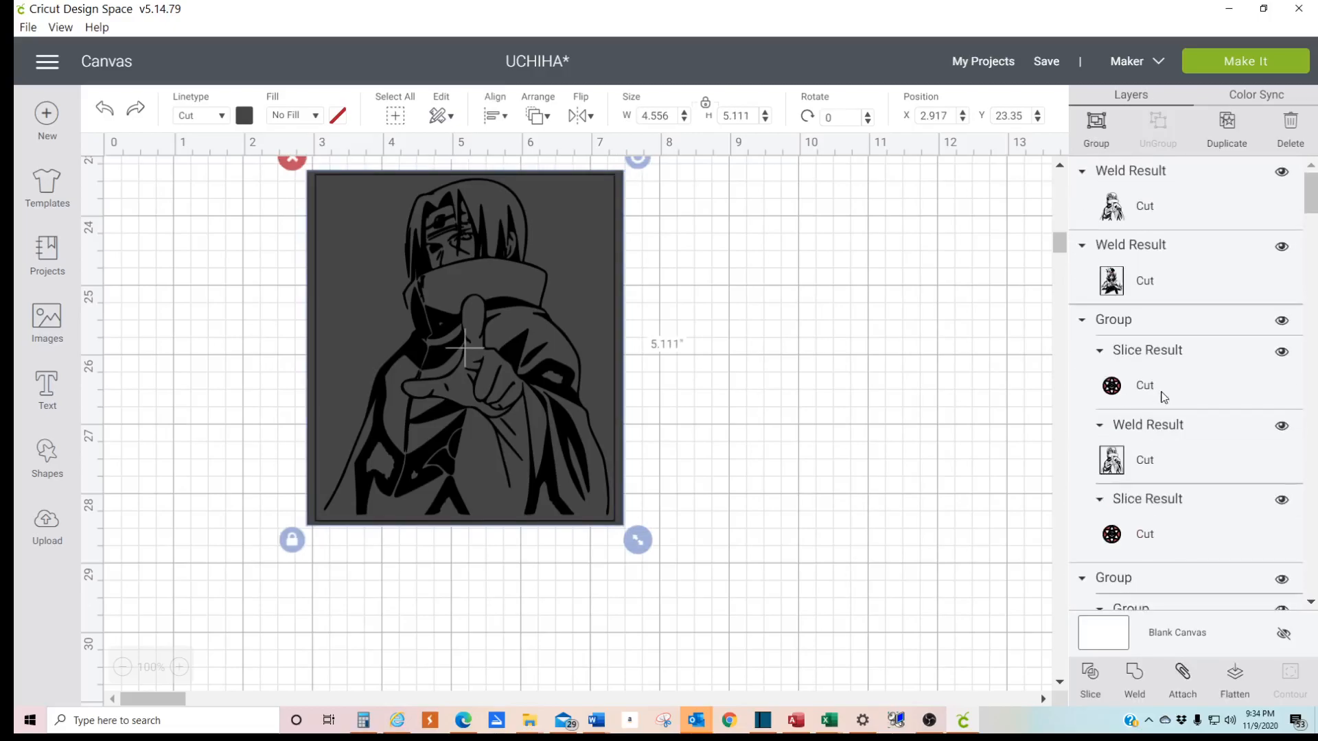
left_click(1090, 676)
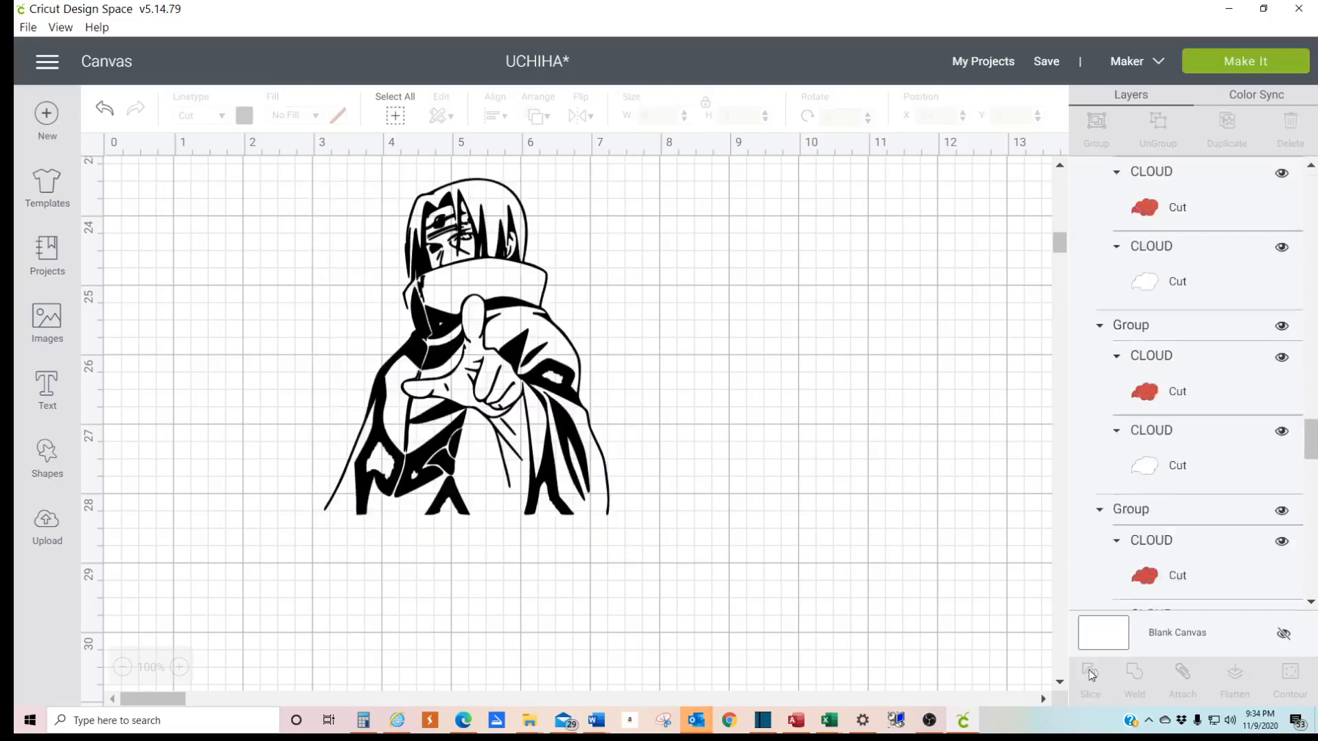
- Move the two solid slice pieces off the figure and delete them, keeping only the frame
left_click_drag(490, 350, 876, 546)
left_click(679, 356)
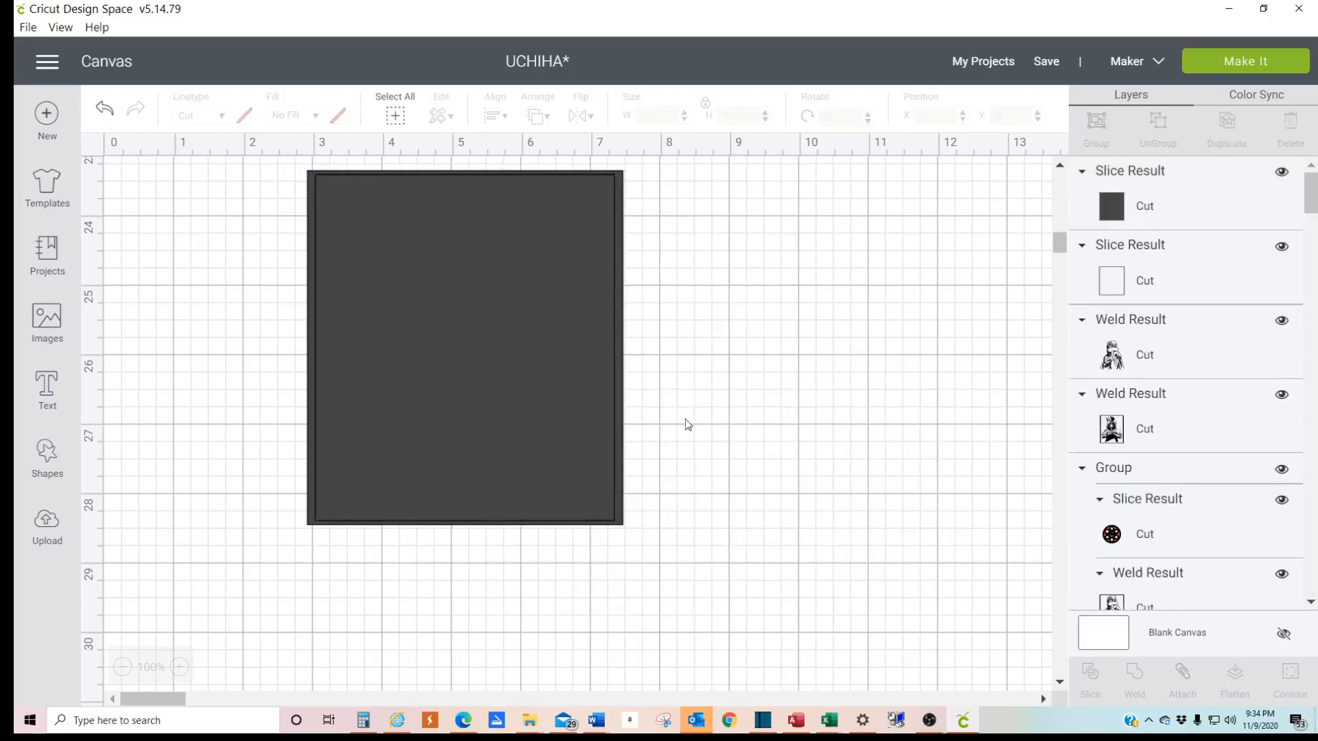
left_click_drag(440, 254, 821, 328)
key("Delete")
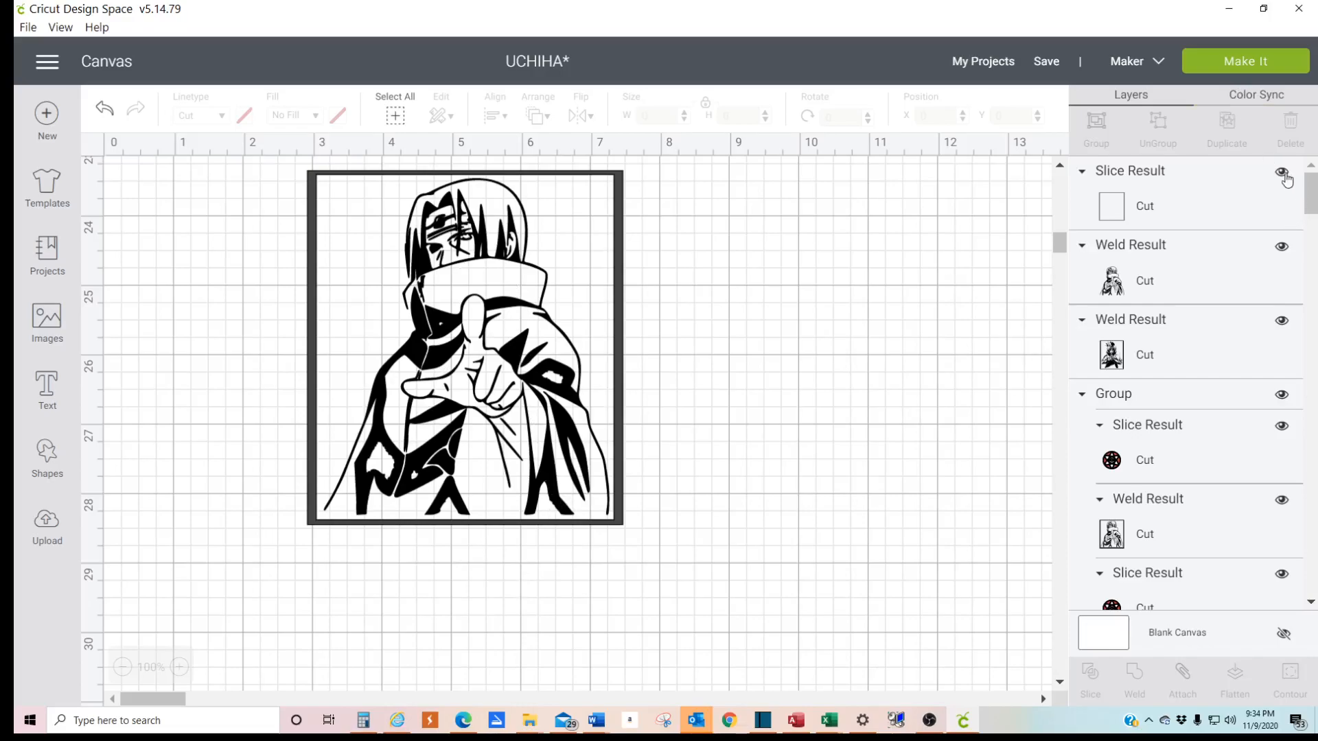
- Nudge the frame to about X 2.96, Y 23.35 around the figure and weld the two together
mouse_move(511, 315)
left_mouse_down()
mouse_move(821, 341)
mouse_move(502, 304)
left_mouse_up()
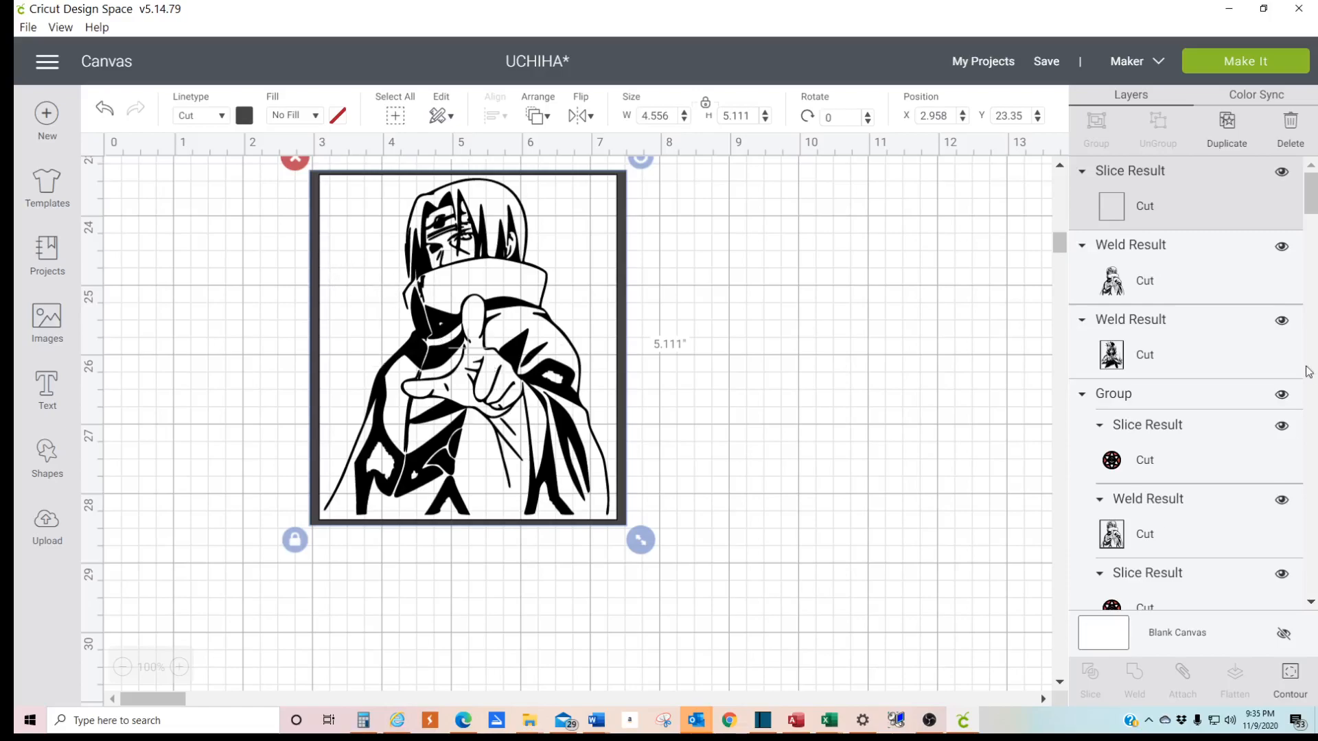
left_click(1153, 292, "shift")
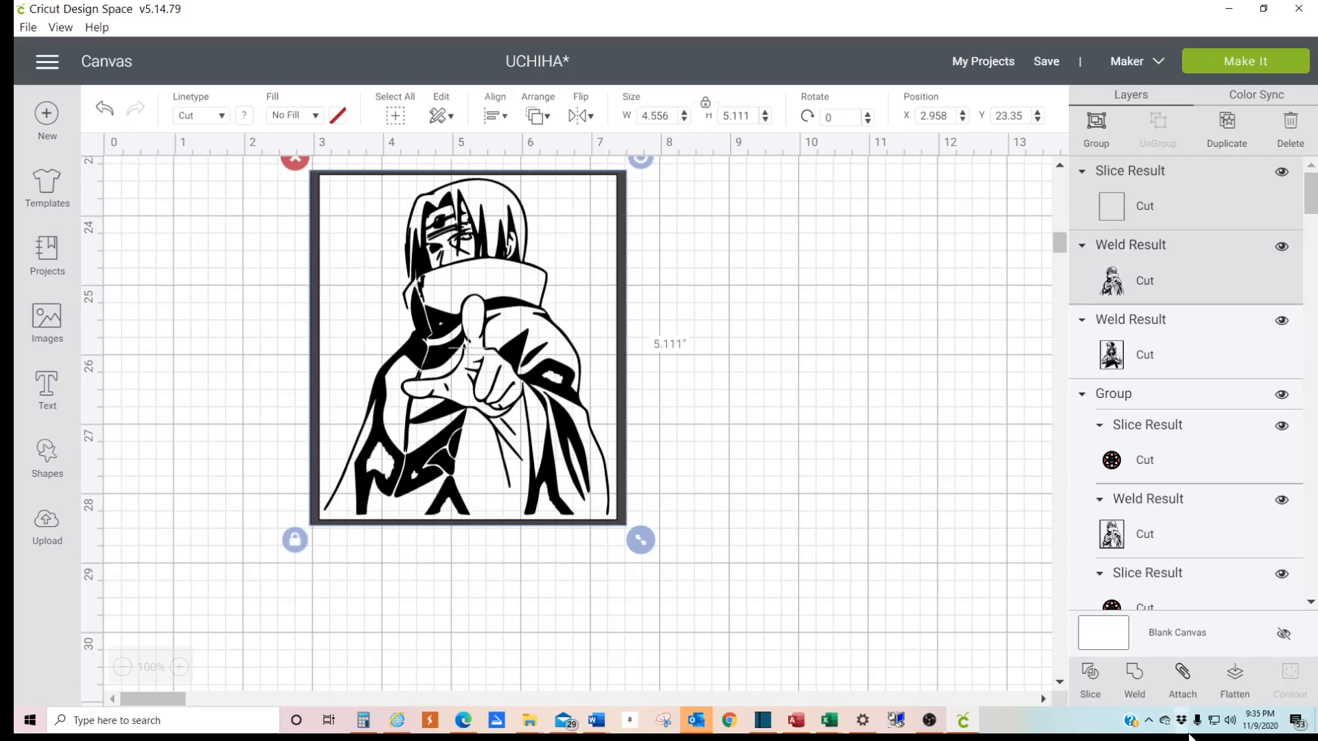
left_click(1136, 681)
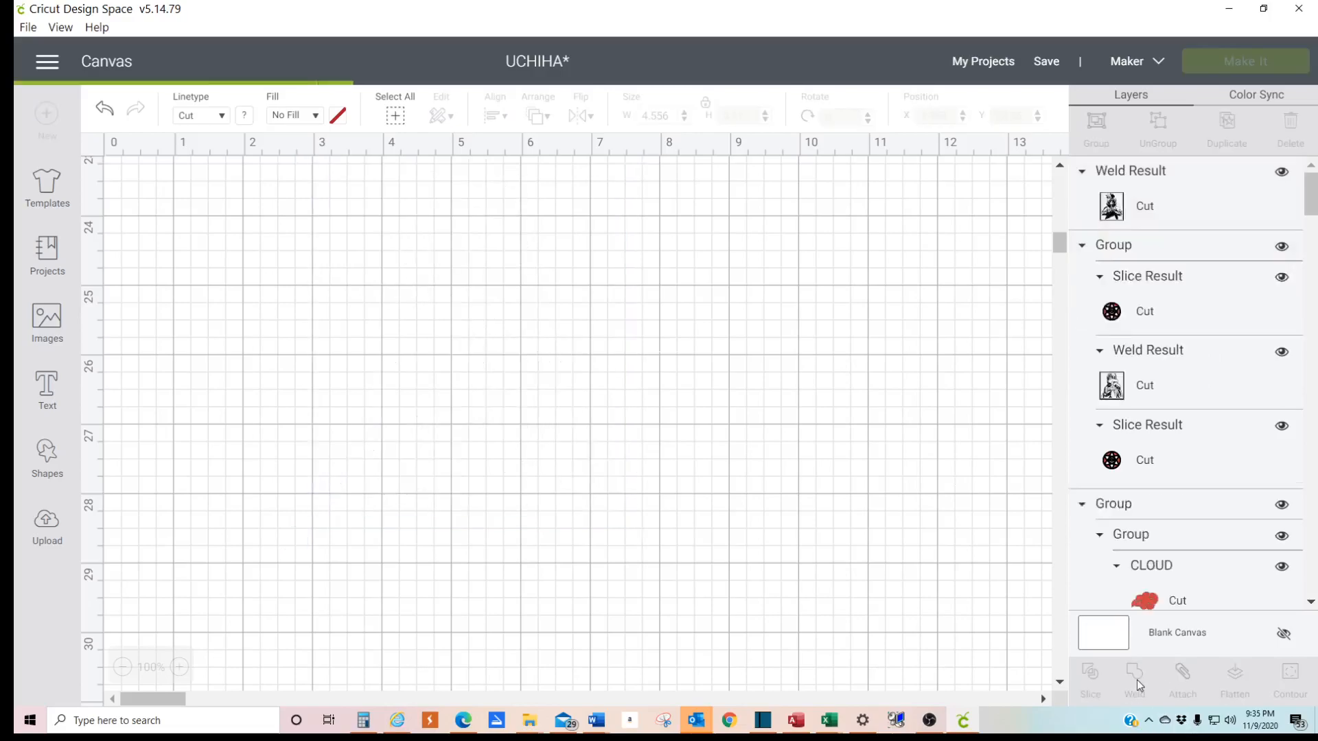
- Move the welded framed figure to about X 3.78, Y 24.53 and compare it with the other framed character
left_click_drag(403, 433, 461, 519)
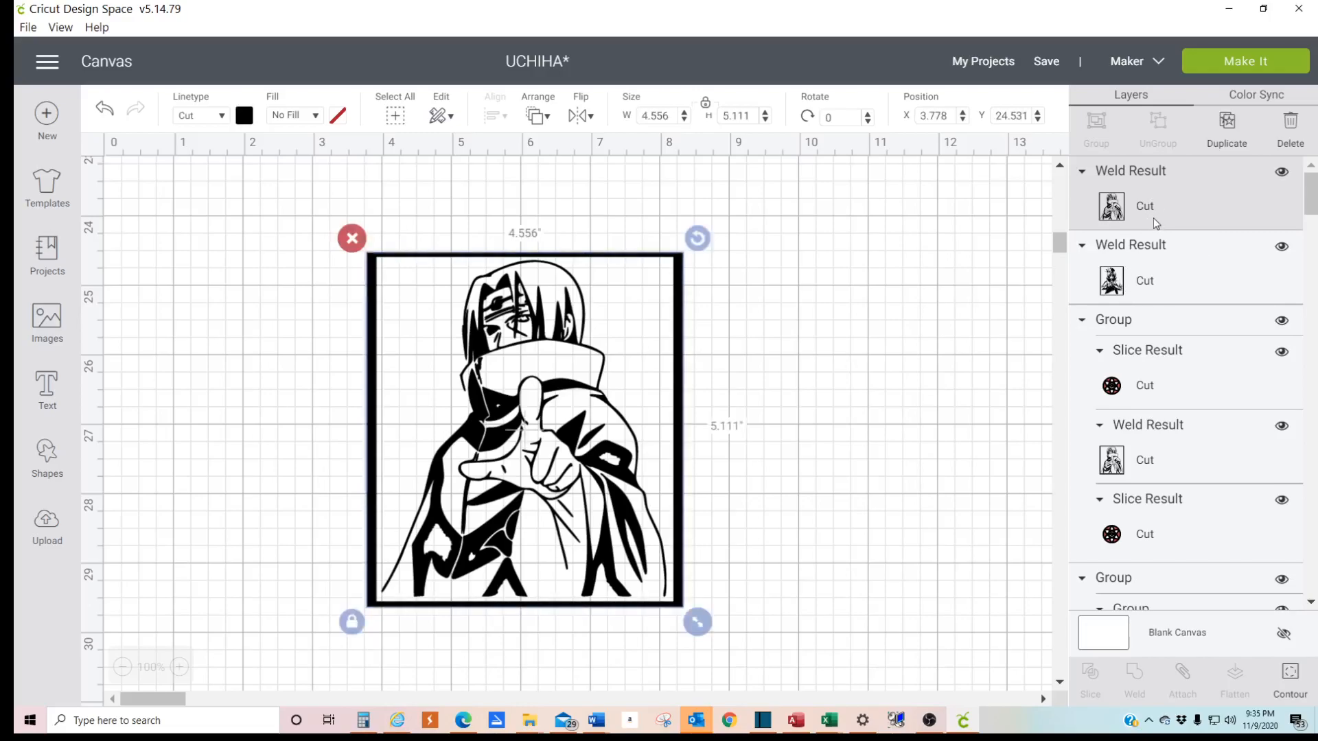
left_click(1167, 278)
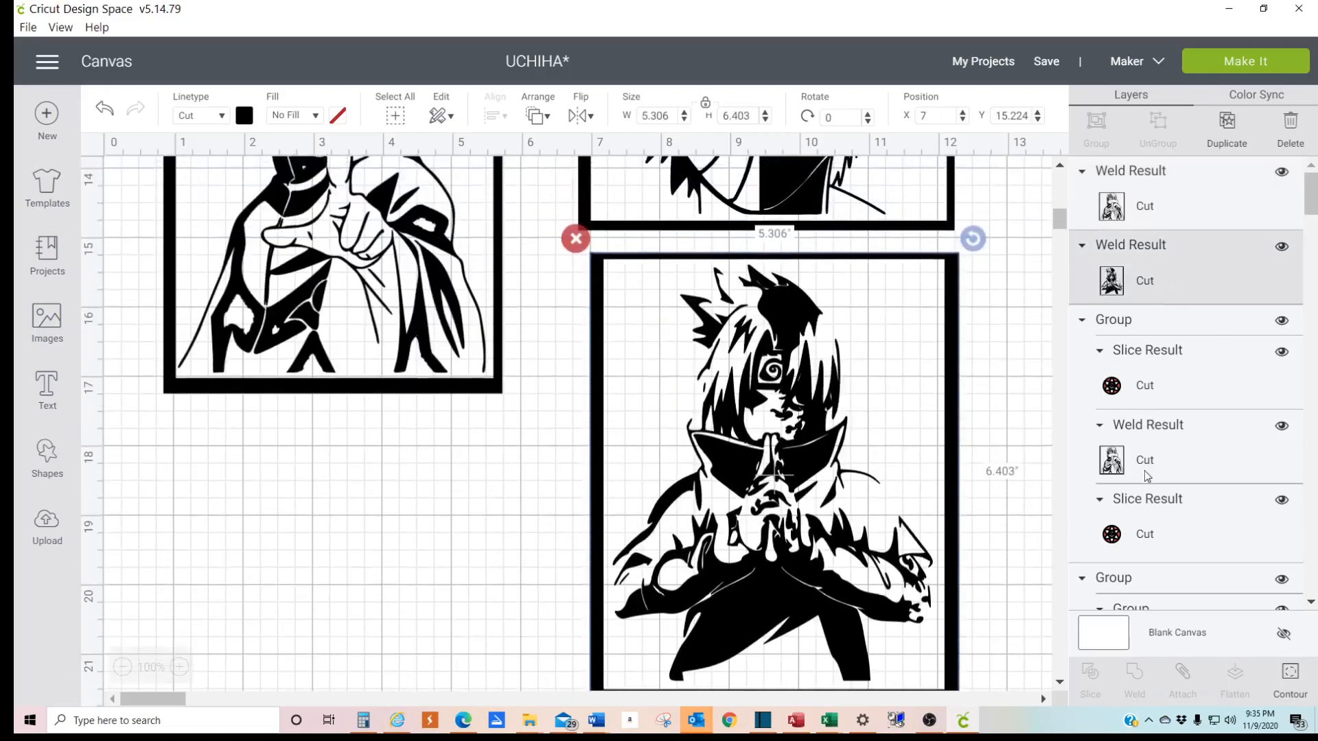
left_click(1145, 472)
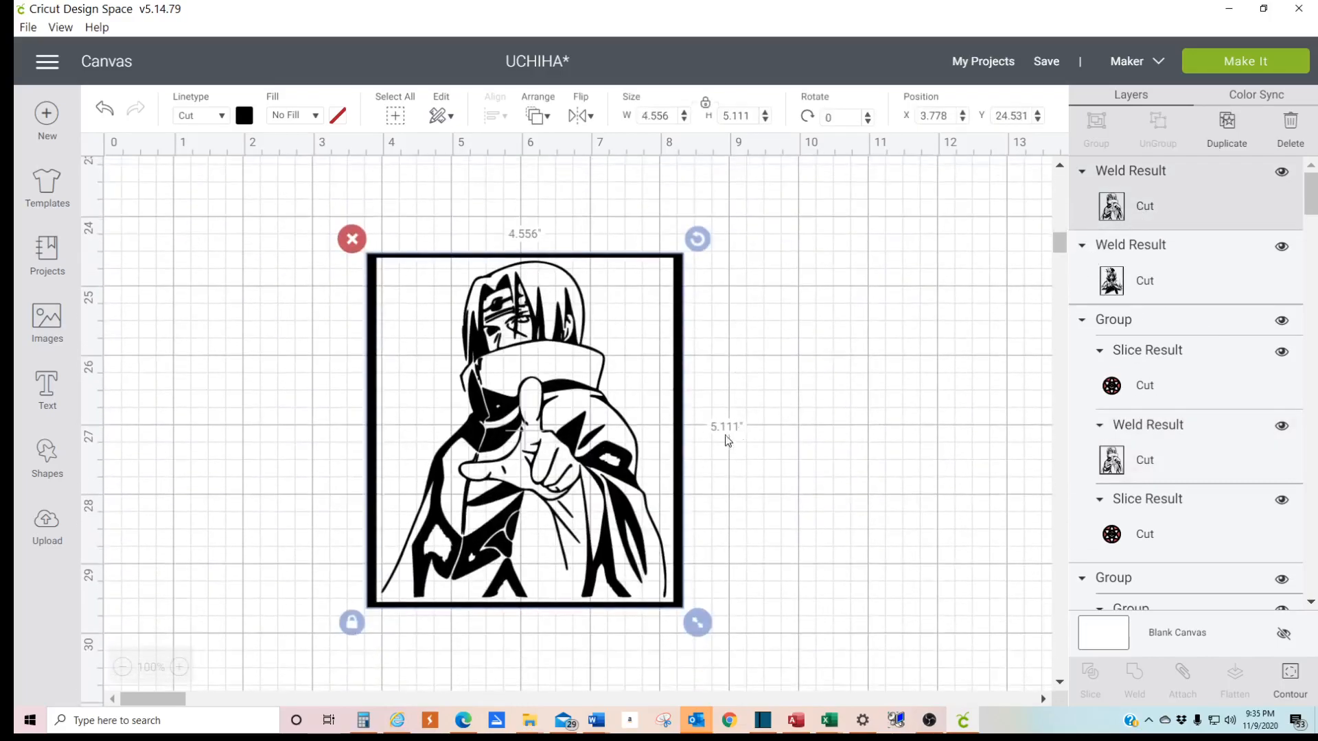